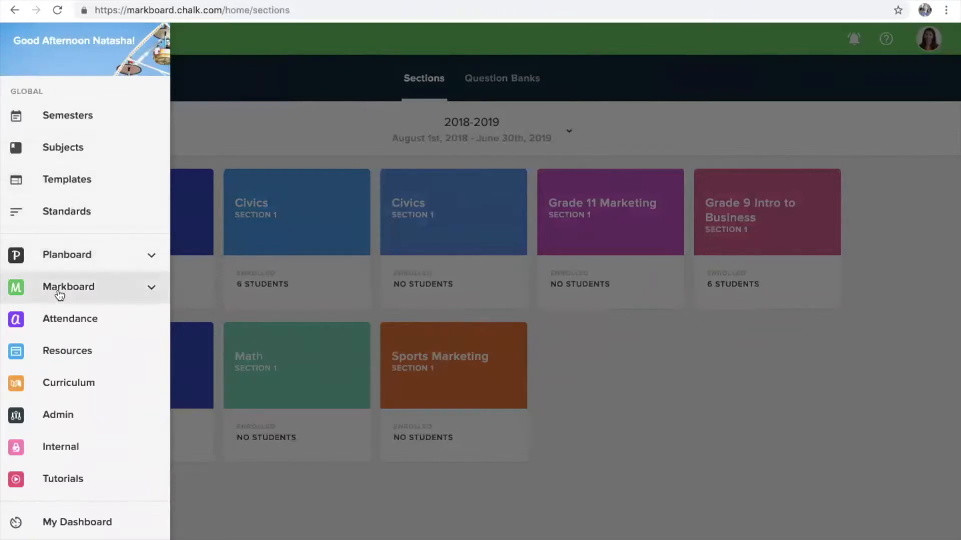
Go to the Markboard Question Banks page and open a blank new question bank dialog
click(266, 135)
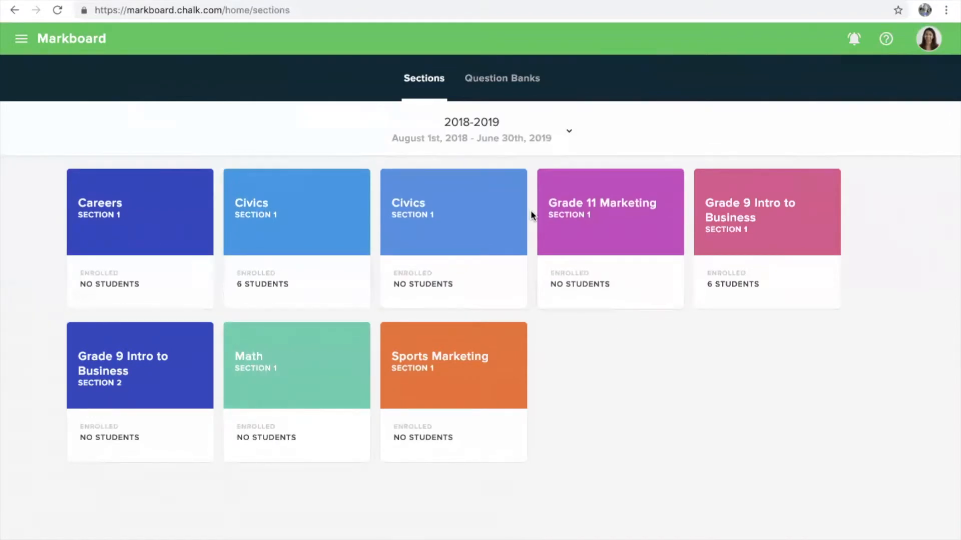
click(511, 86)
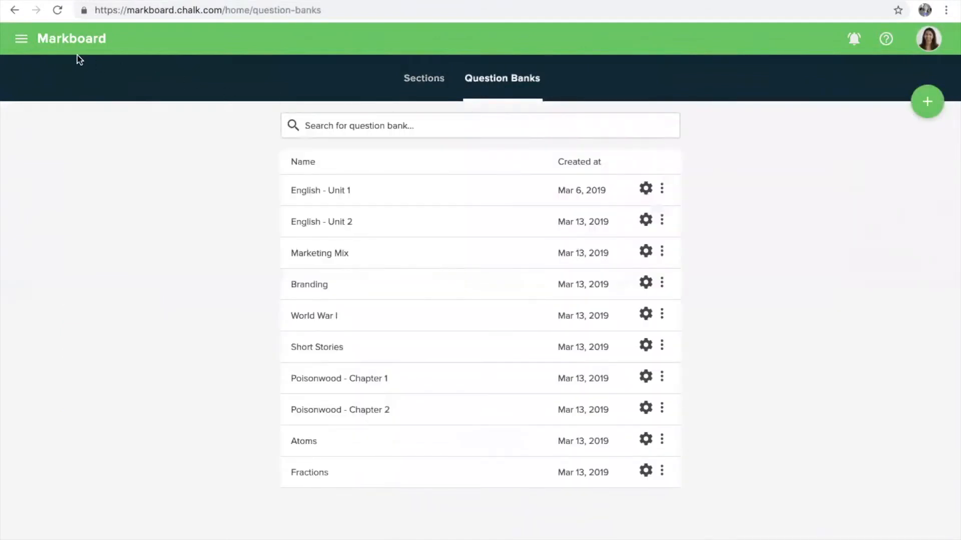
click(22, 38)
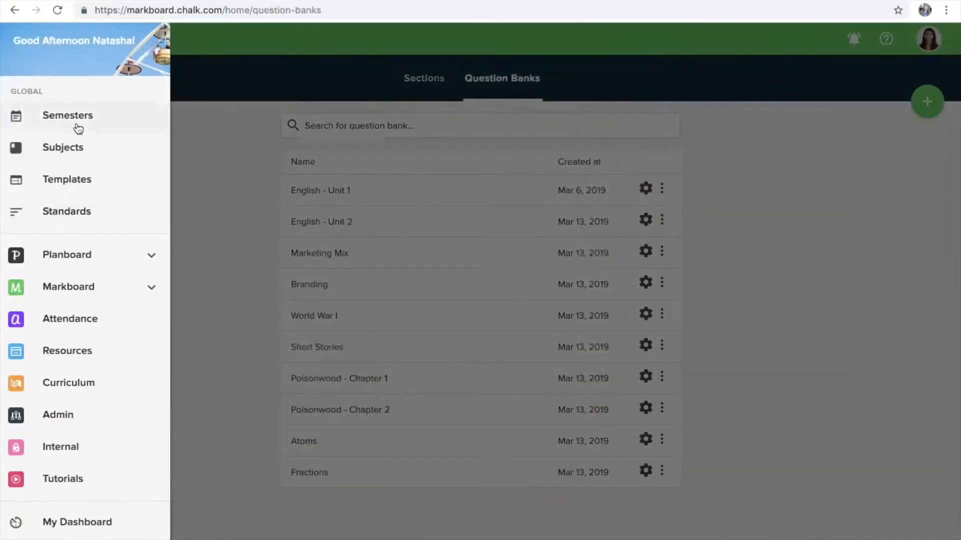
click(152, 290)
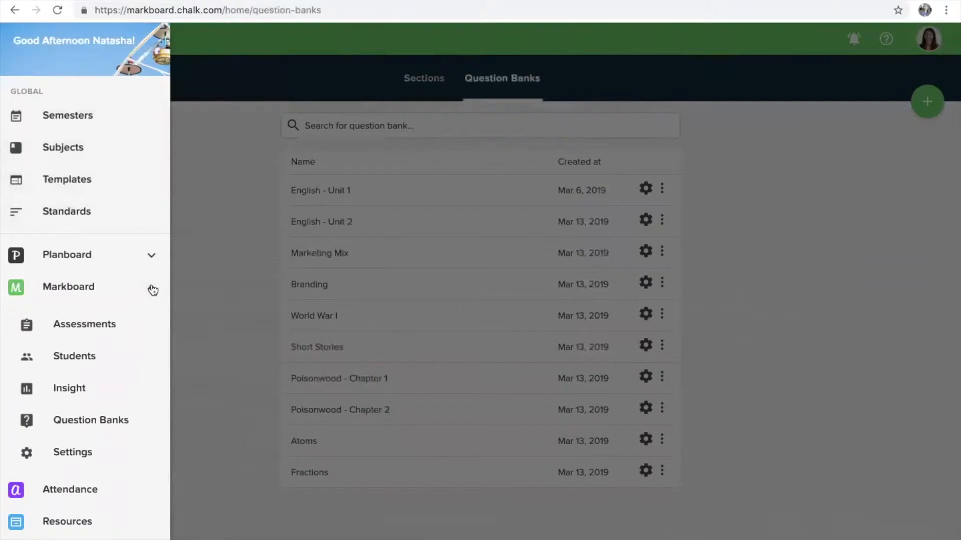
click(123, 425)
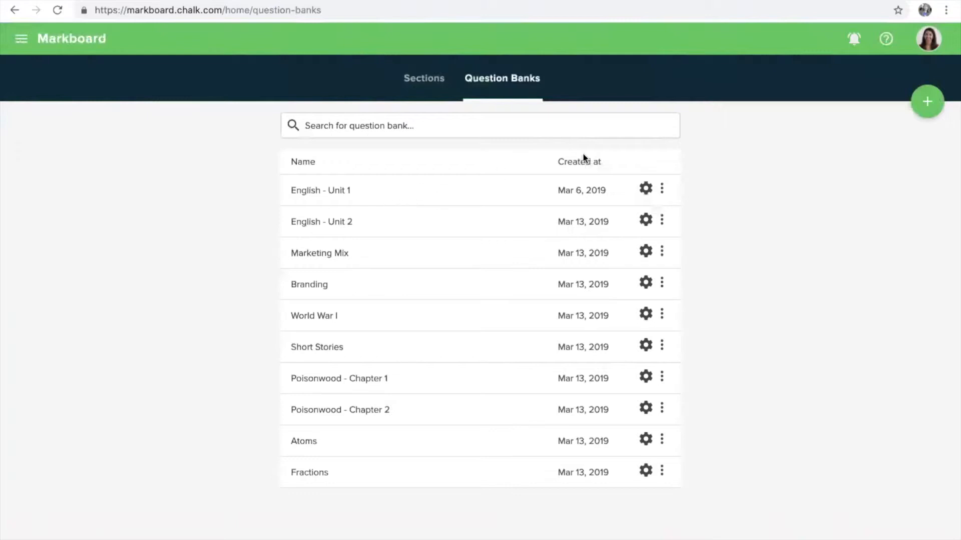
click(919, 108)
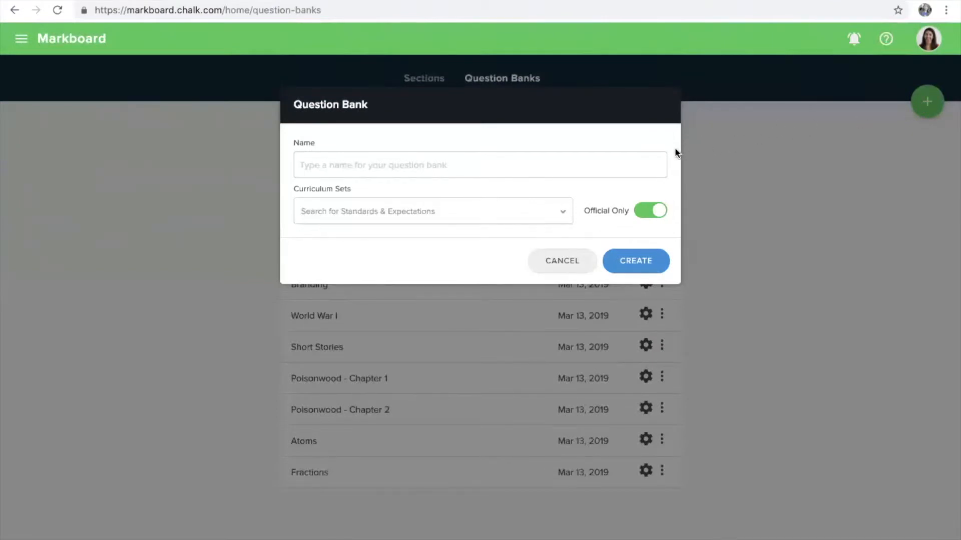
Create a question bank named 'Fraction' linked to the Ontario - Grade 5 Math curriculum set
click(650, 160)
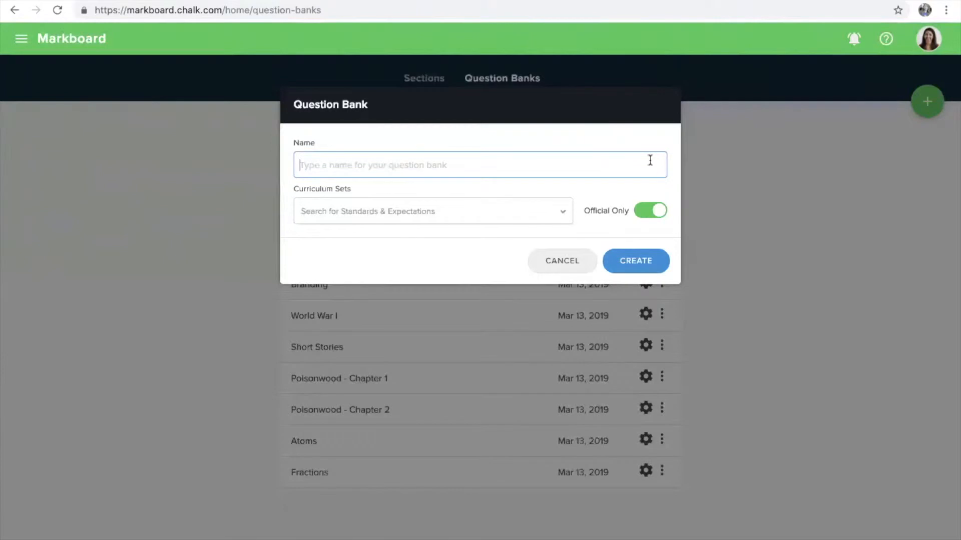
text(Fract)
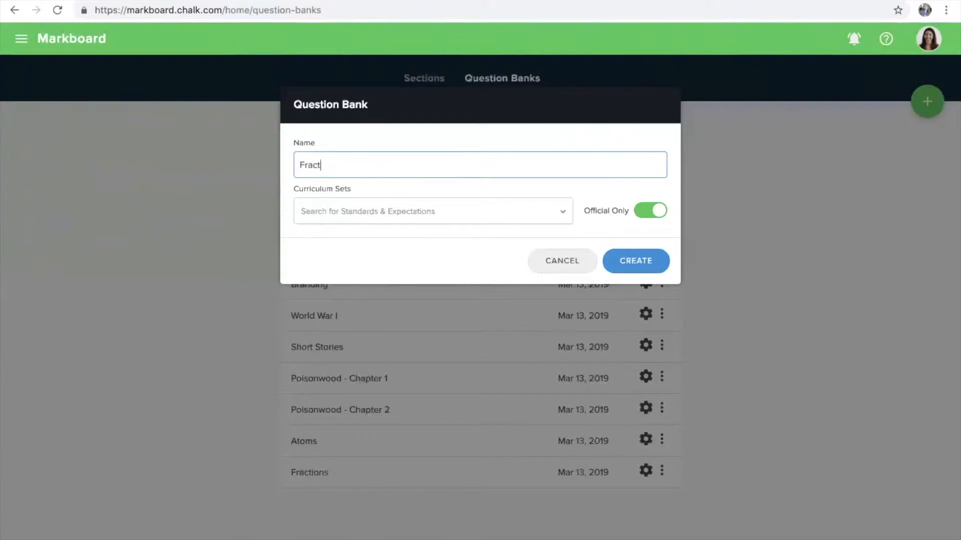
text(ion)
click(383, 215)
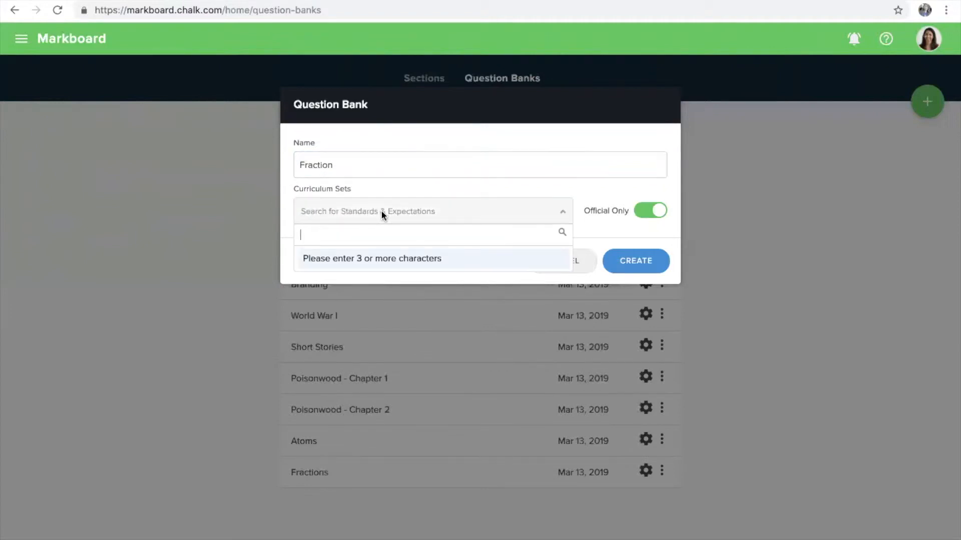
text(Ontario - Grade 5)
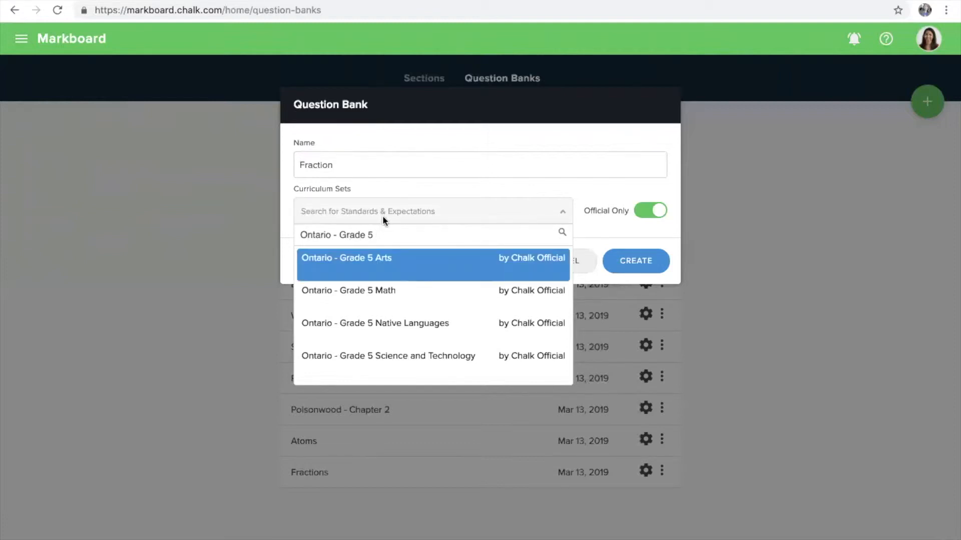
click(403, 298)
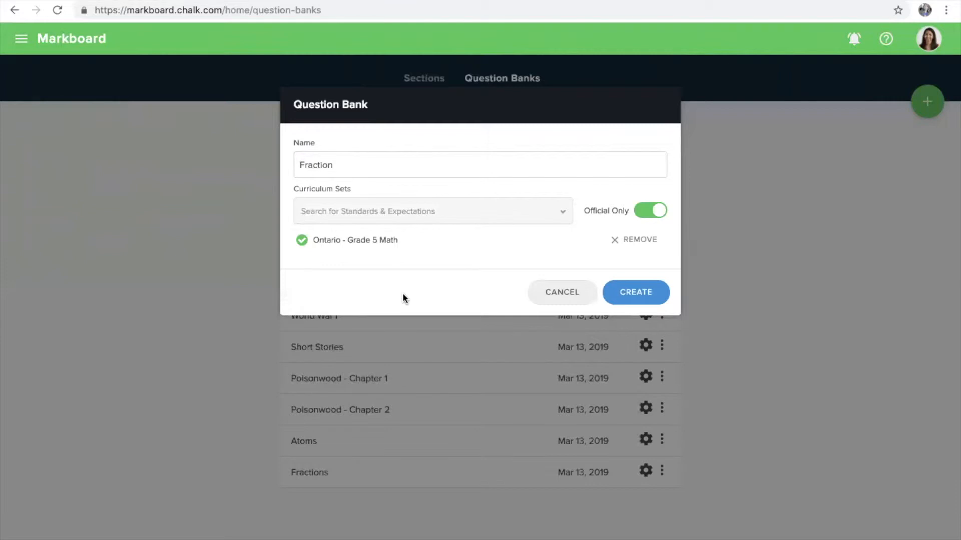
click(622, 291)
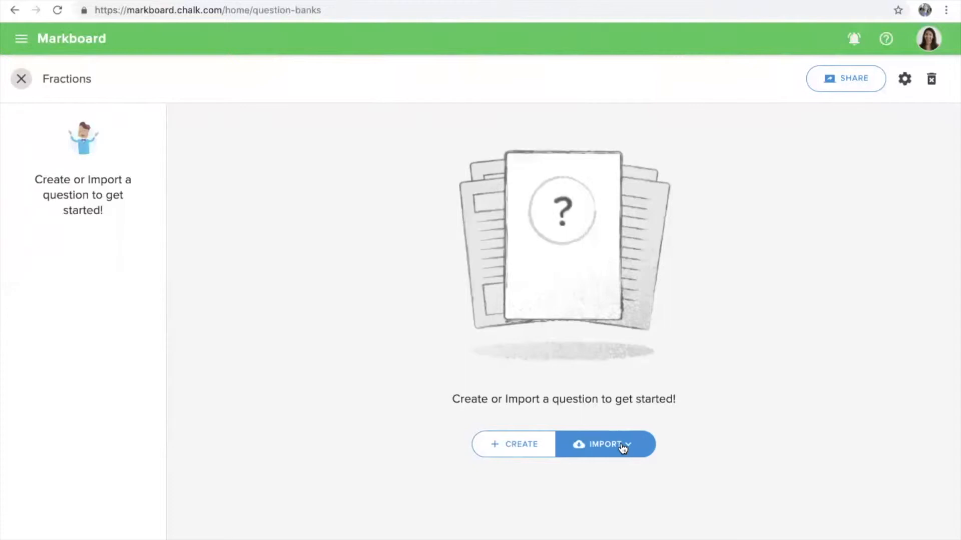
Add Question 1 as a 1-point True or False question and bring up its standards picker
click(529, 446)
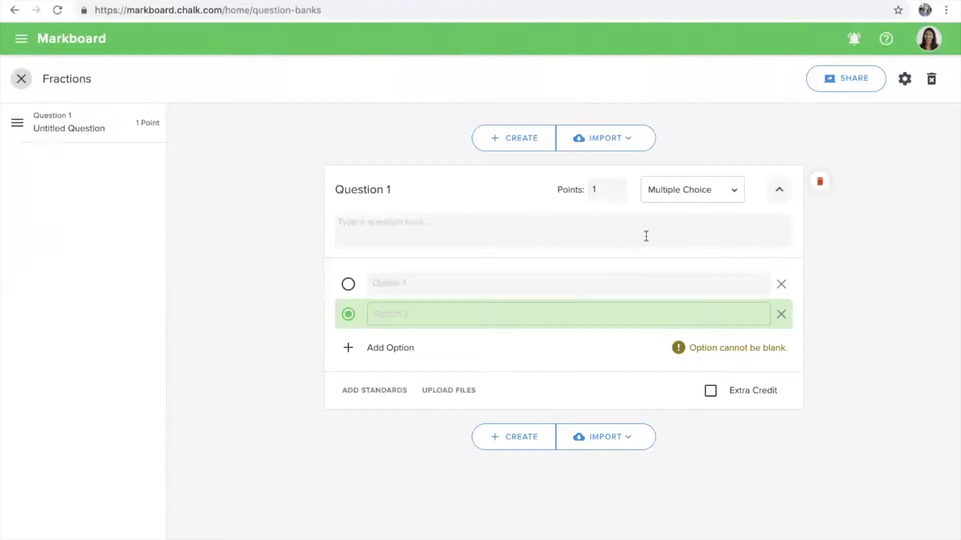
click(732, 194)
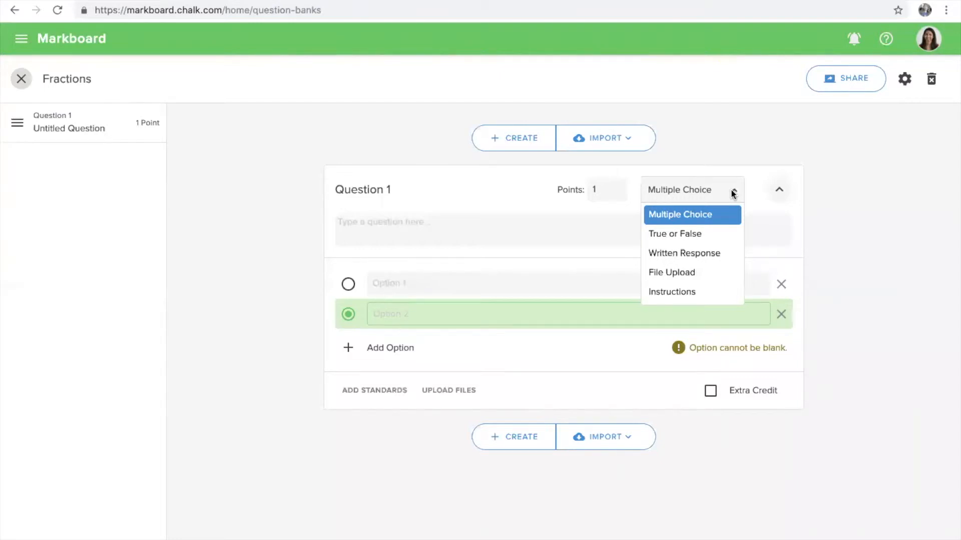
click(674, 233)
click(604, 191)
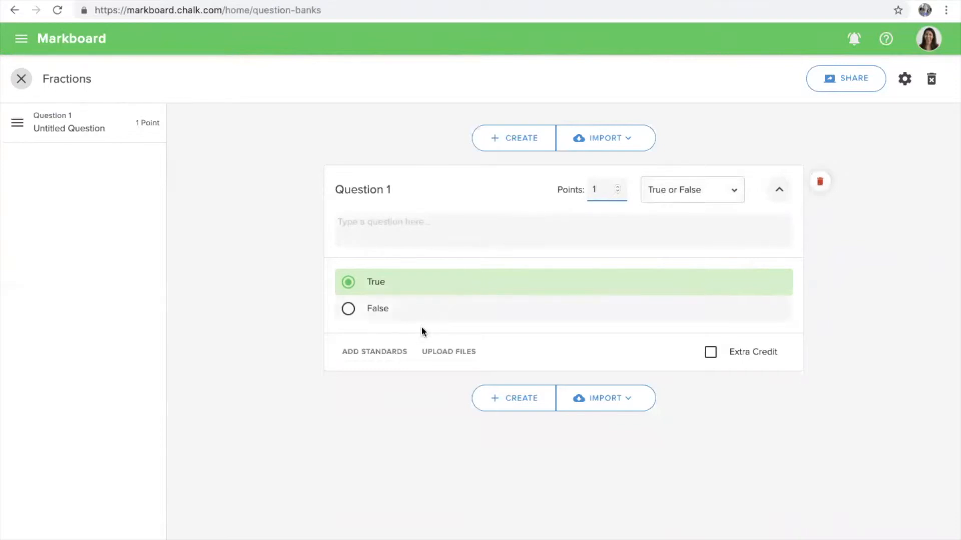
click(390, 353)
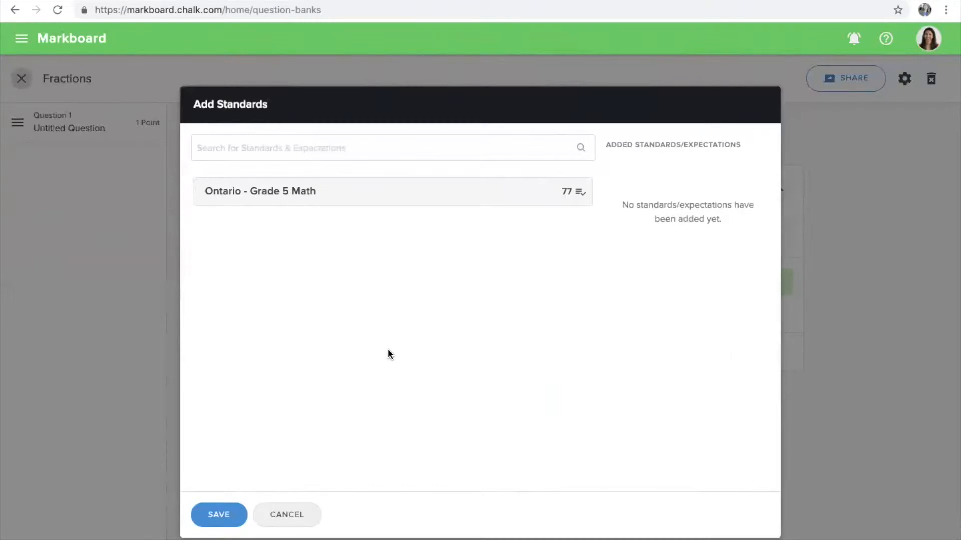
Tag Question 1 with Ontario - Grade 5 Math standards A1 and A2 and save
click(395, 207)
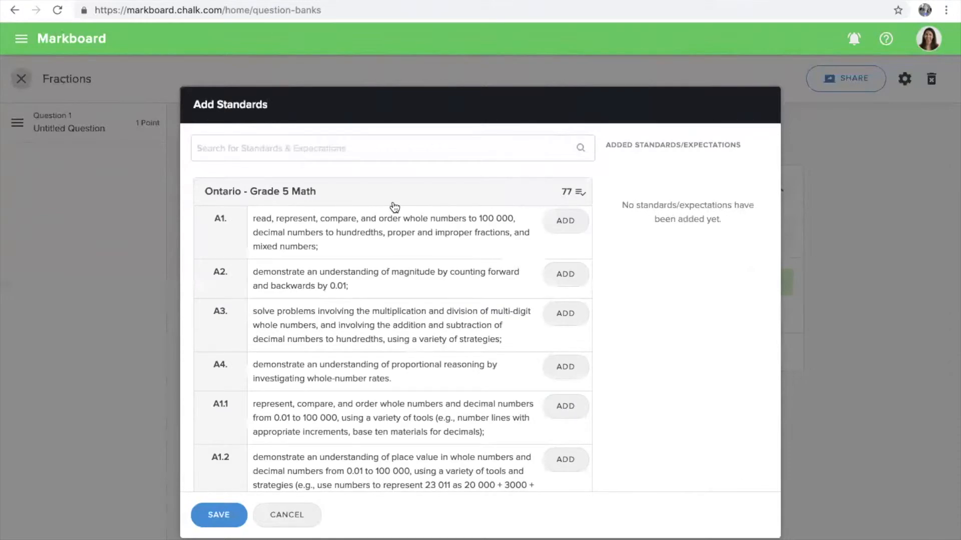
click(570, 233)
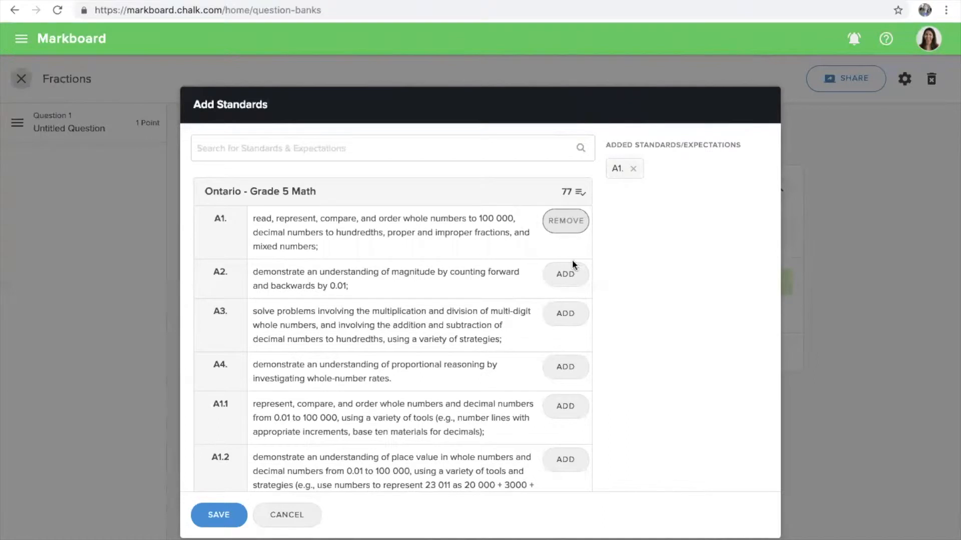
click(572, 280)
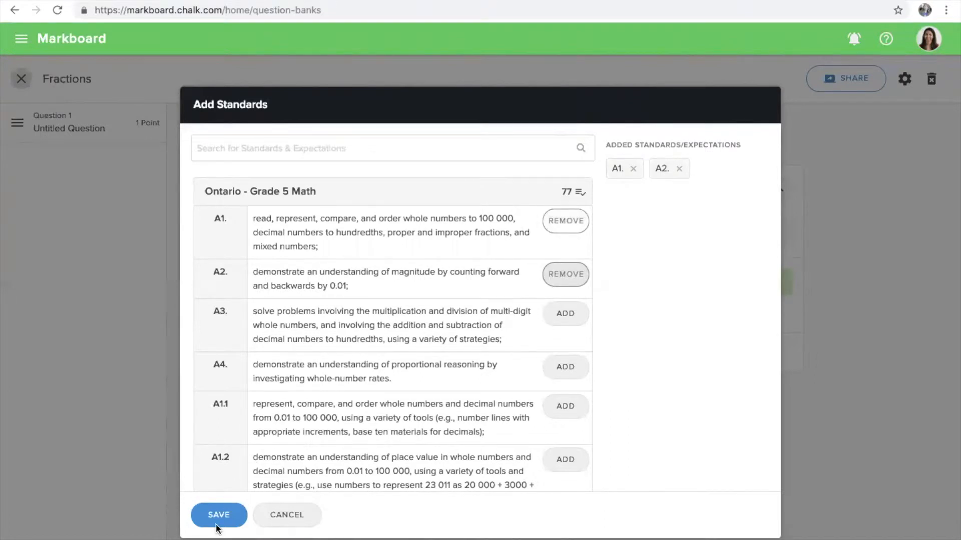
click(215, 515)
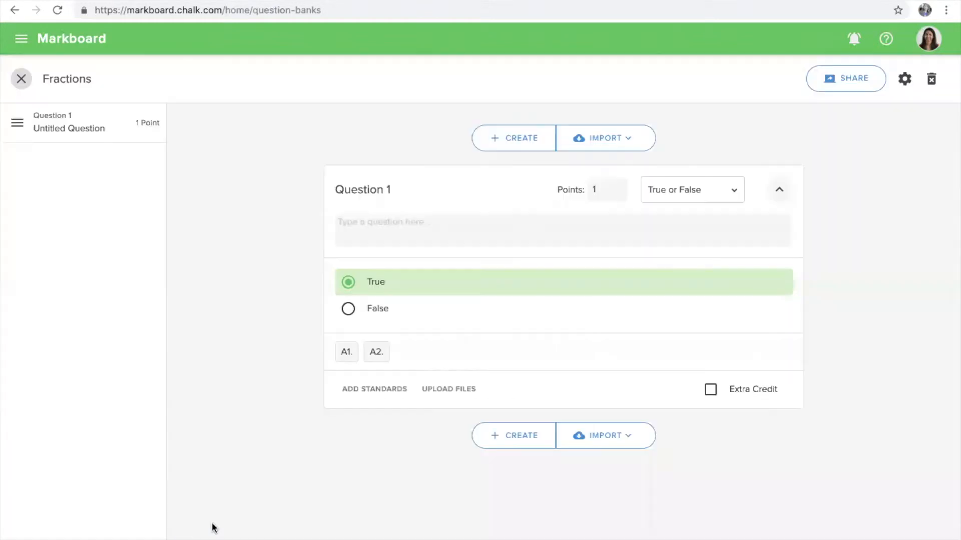
Add Questions 2 (Multiple Choice) and 3 to Fractions, then bring up the bank's sharing dialog
mouse_move(345, 356)
click(507, 444)
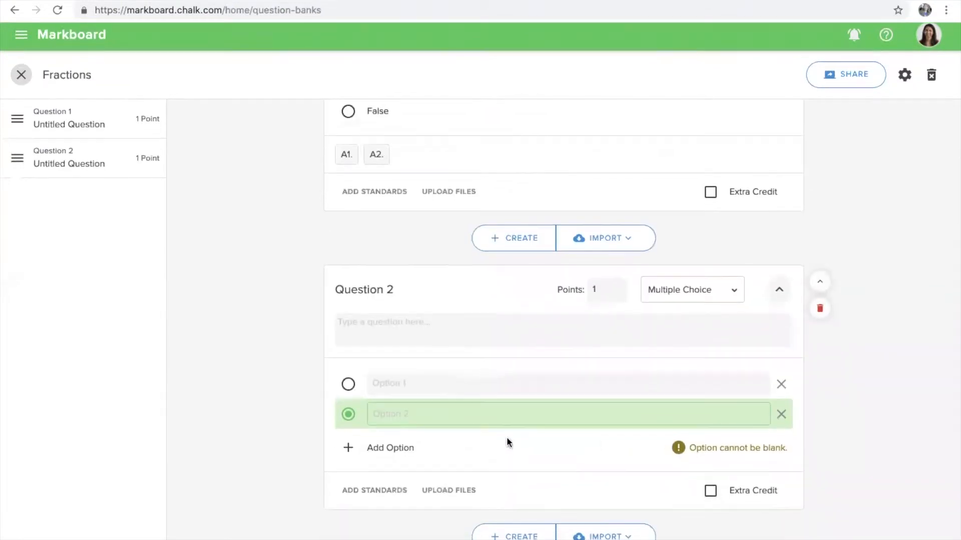
click(715, 294)
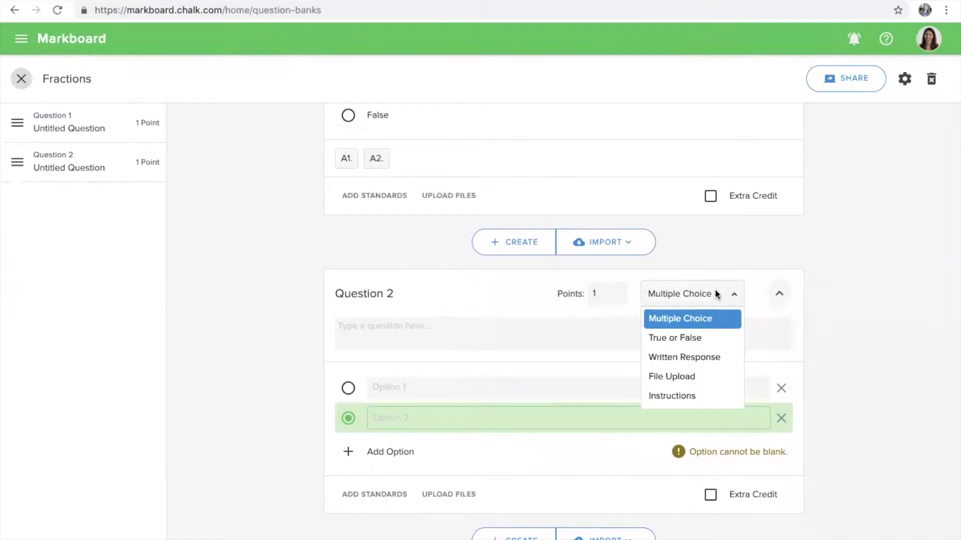
click(709, 297)
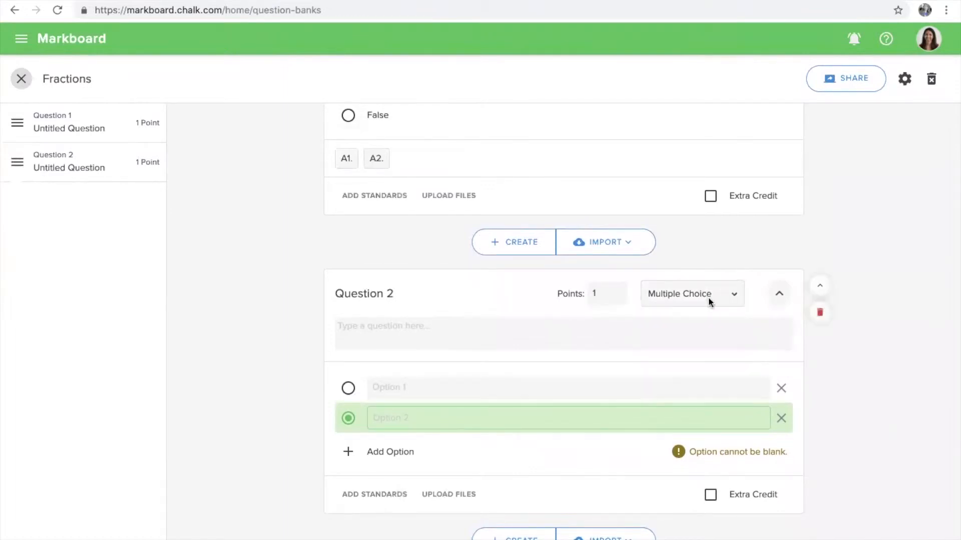
scroll(501, 395, up, 3)
scroll(502, 399, up, 2)
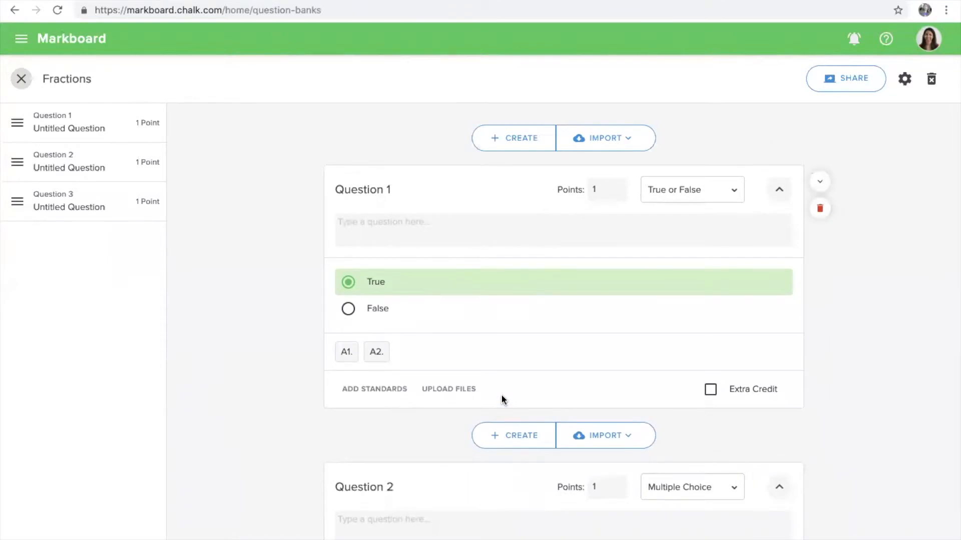
click(845, 85)
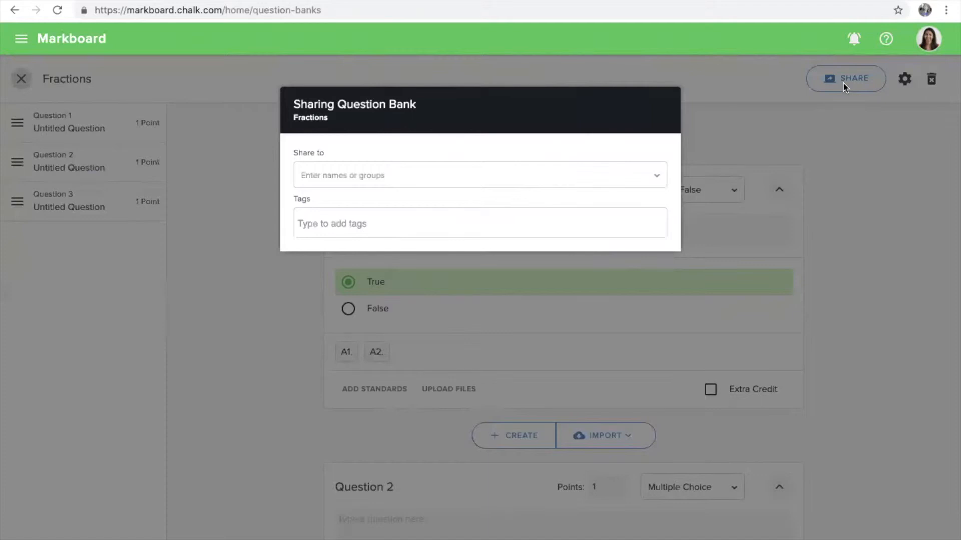
Share the Fractions bank with a colleague's e-mail at Can Edit access, then close the bank
click(649, 171)
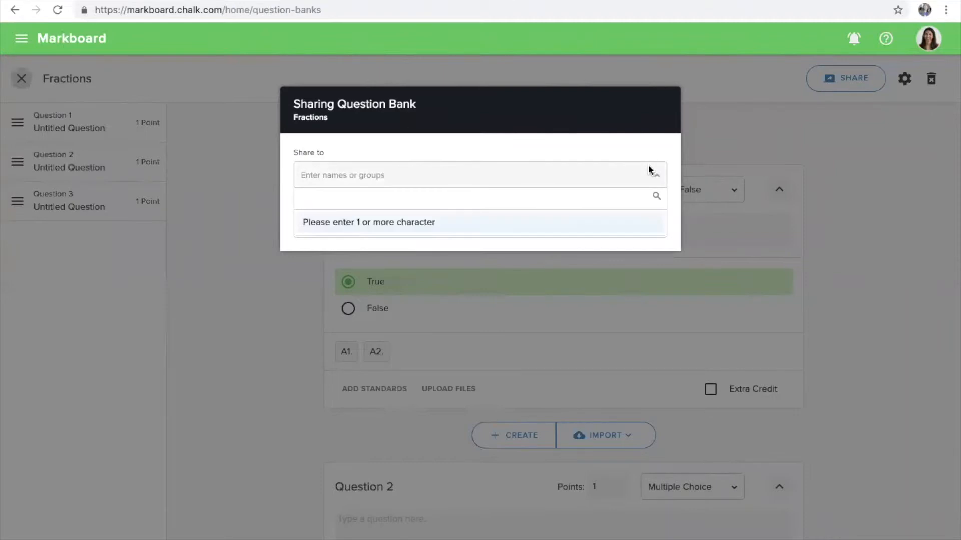
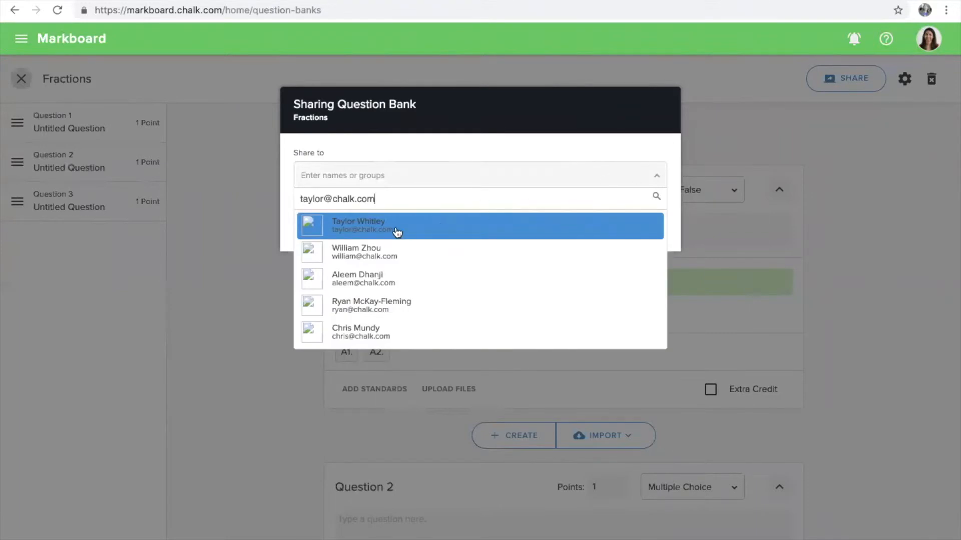
click(392, 227)
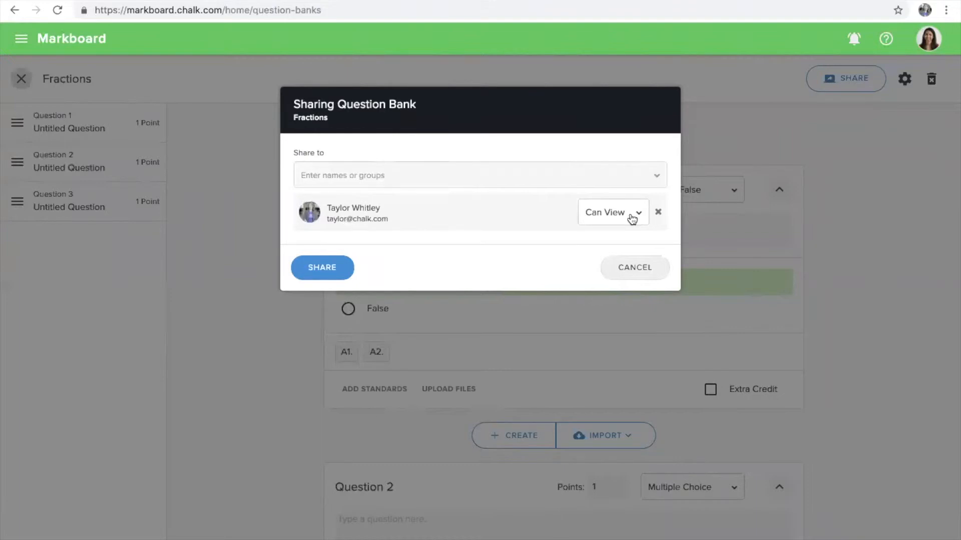
click(637, 214)
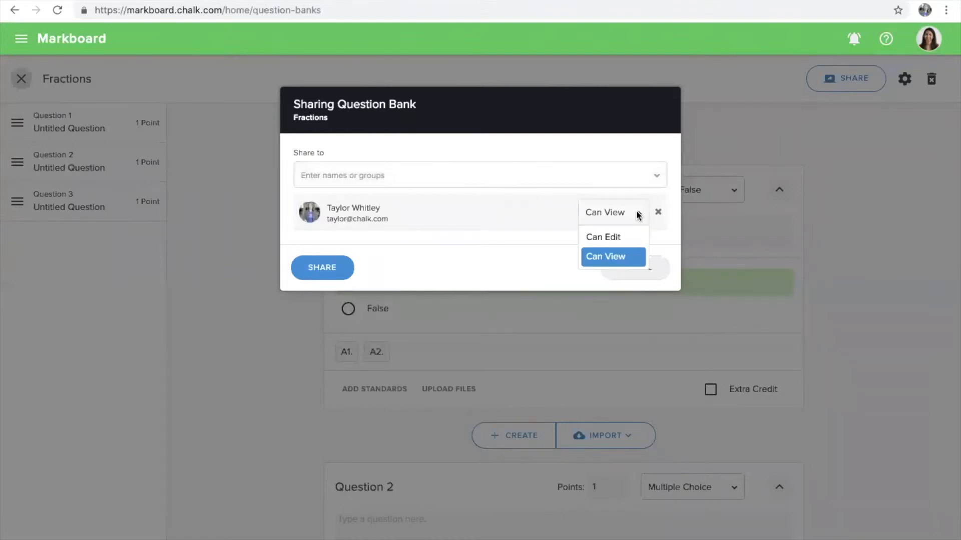
click(620, 240)
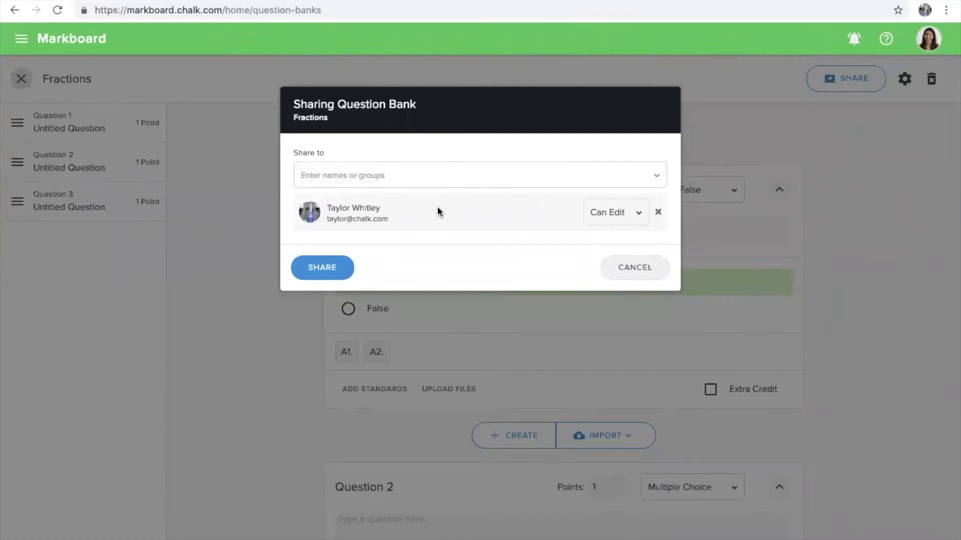
click(338, 269)
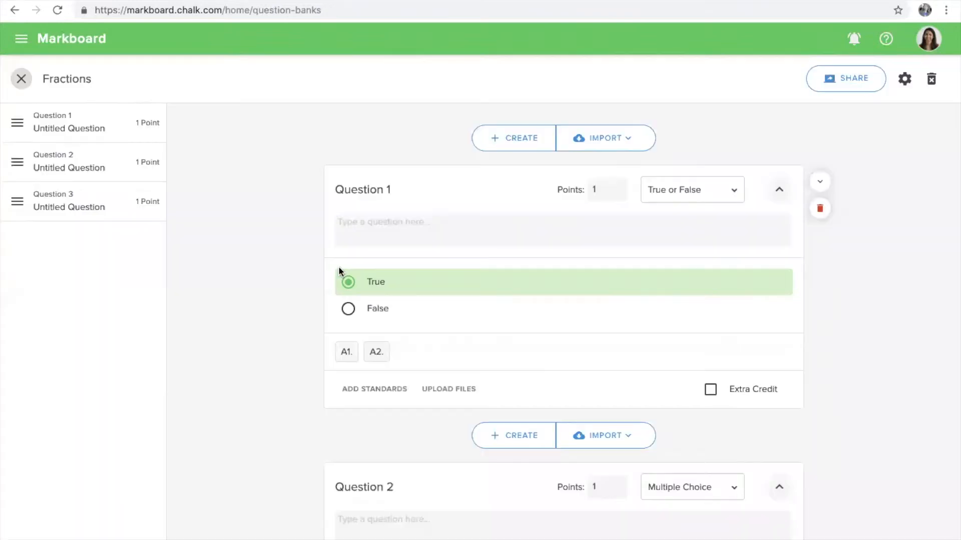
click(29, 82)
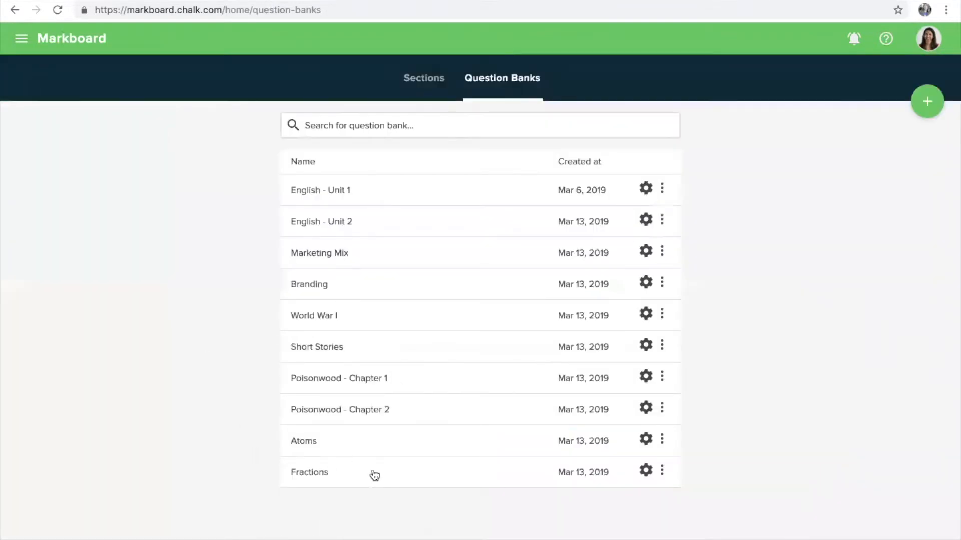
Open the Fractions question bank from the list
click(332, 478)
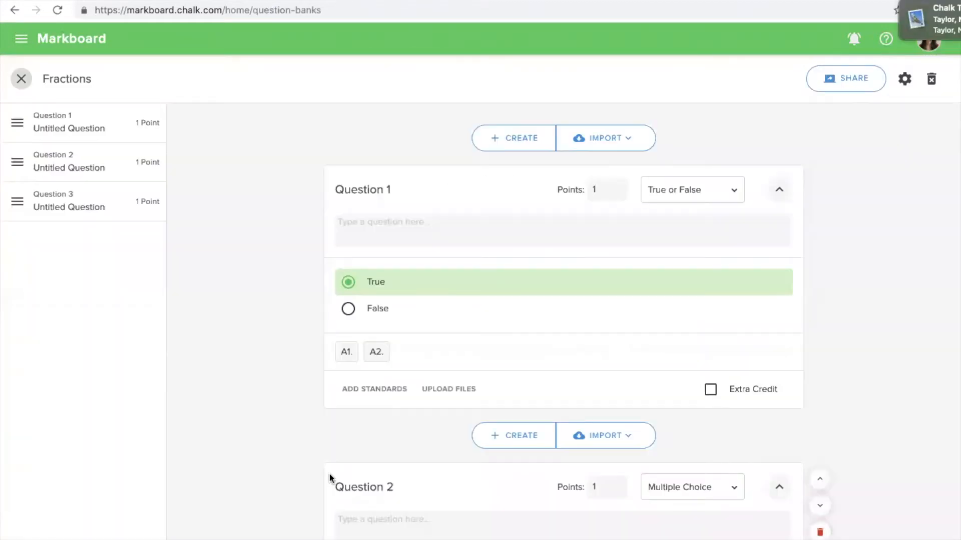
scroll(328, 473, down, 6)
scroll(329, 473, up, 6)
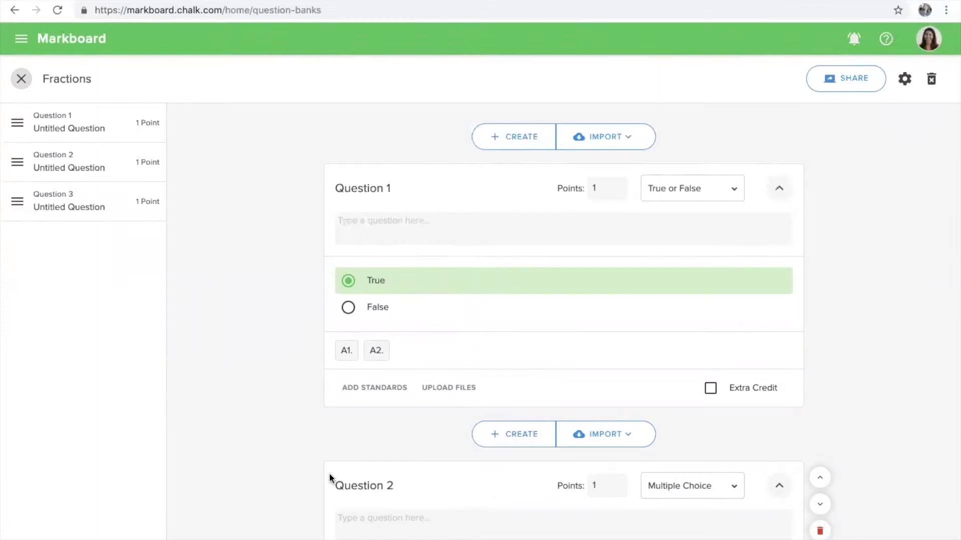
Browse the Markboard import sources, view the Assessments tab, then dismiss the Import dialog
click(614, 144)
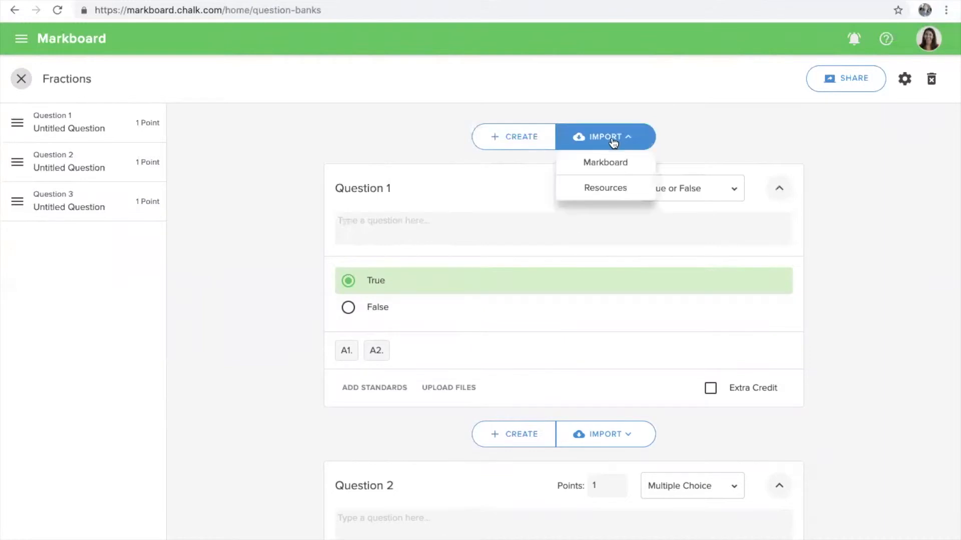
click(639, 169)
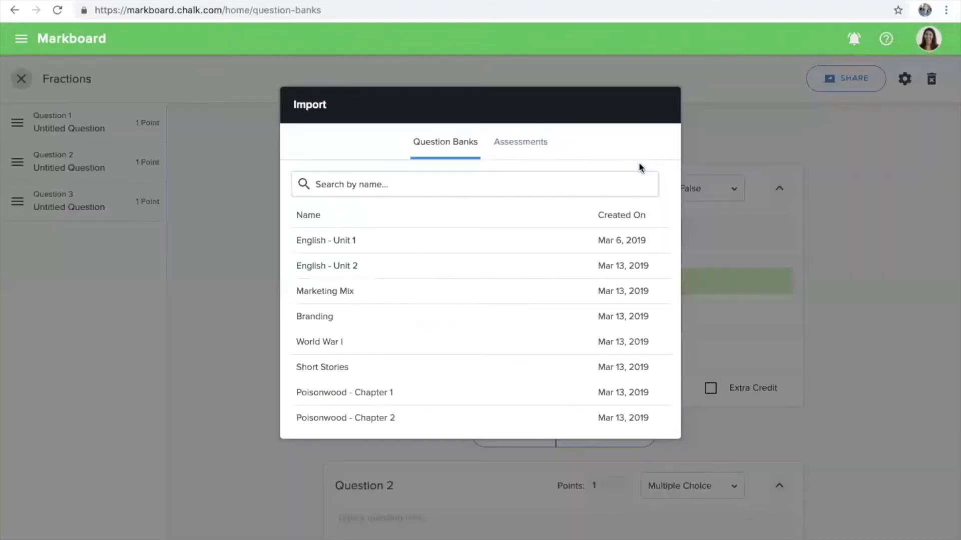
scroll(478, 317, down, 2)
scroll(479, 317, up, 2)
click(533, 142)
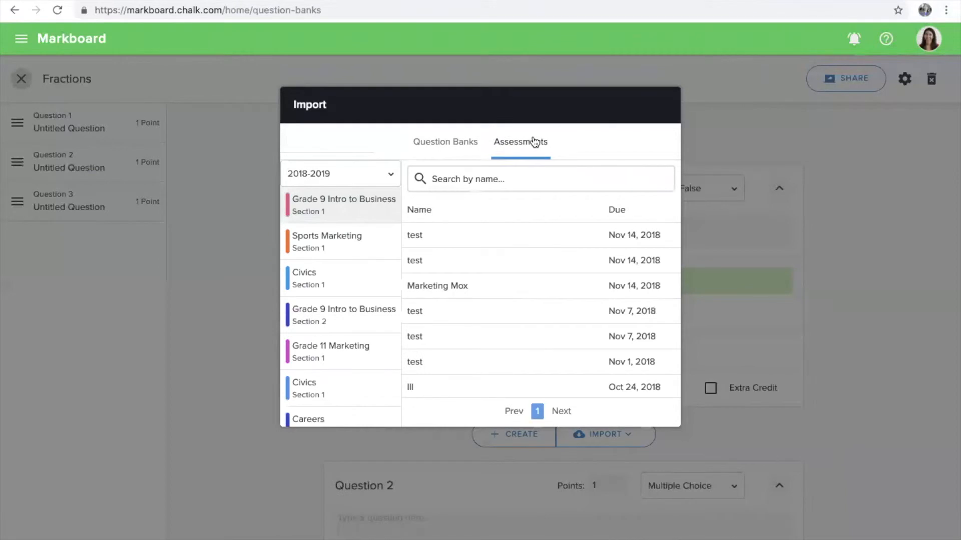
click(714, 180)
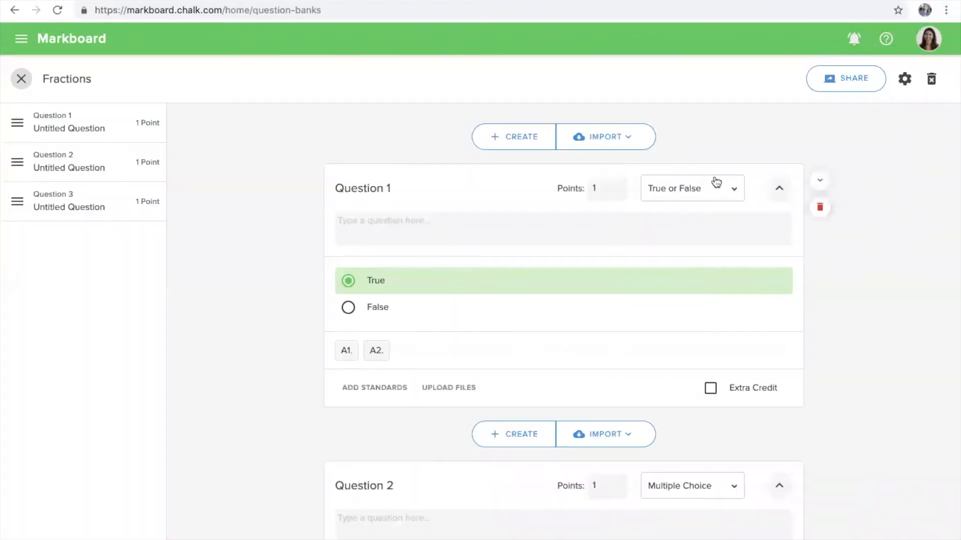
click(628, 146)
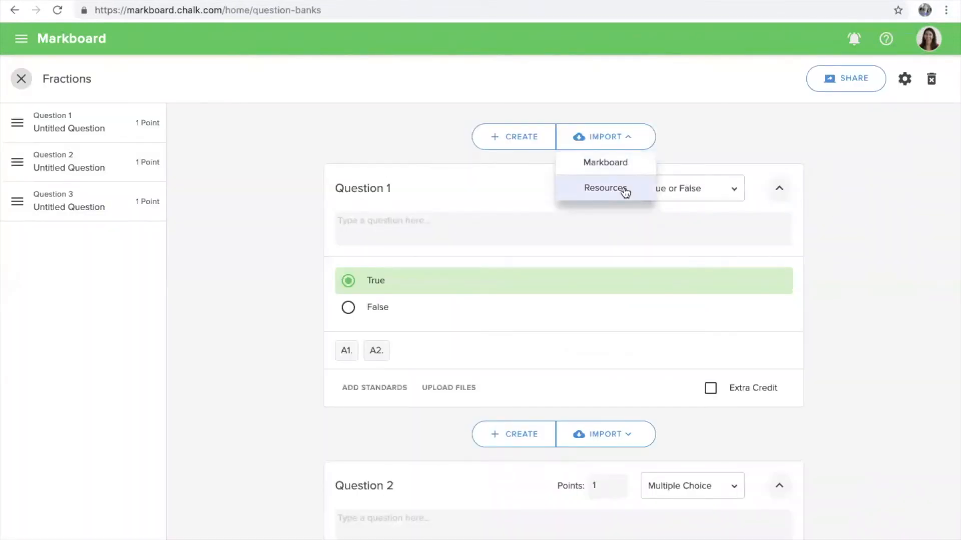
Import only 'What is a fraction' from the Resources Grade 5 Fractions bank, excluding 'What is 1/2 + 2/3?'
click(623, 188)
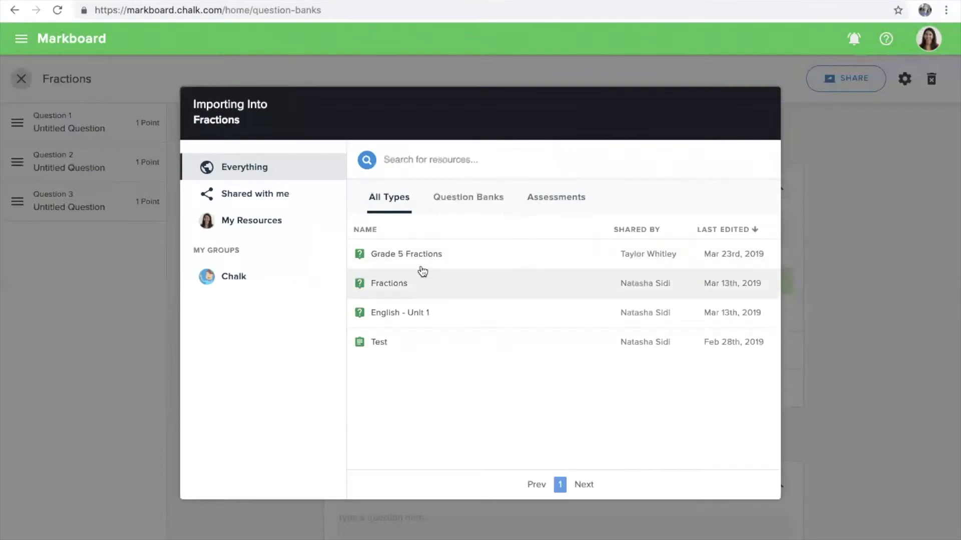
click(459, 204)
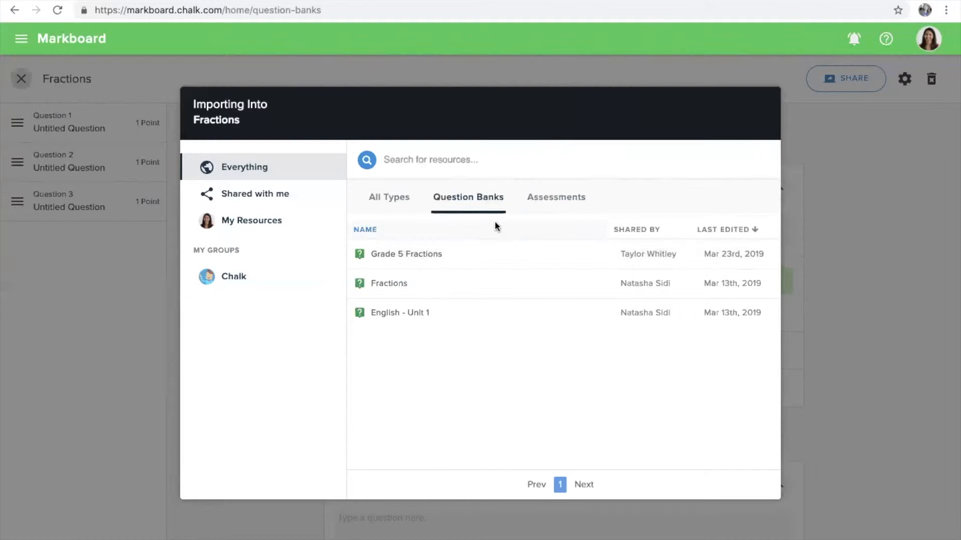
click(485, 252)
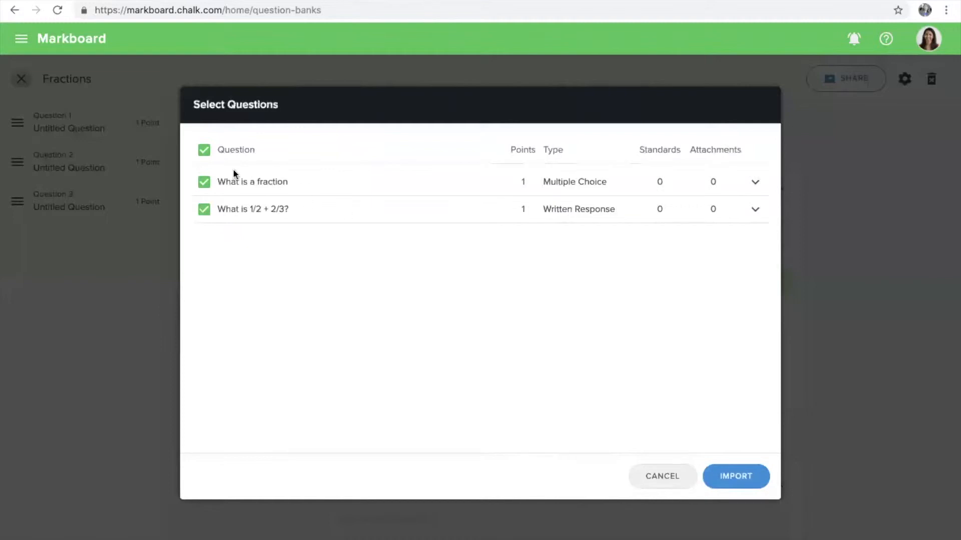
click(755, 183)
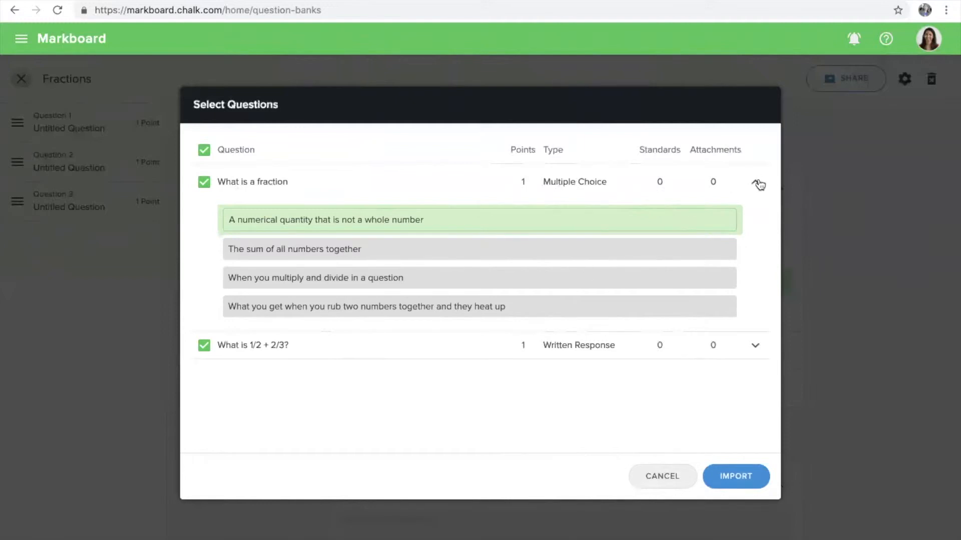
click(205, 347)
click(734, 477)
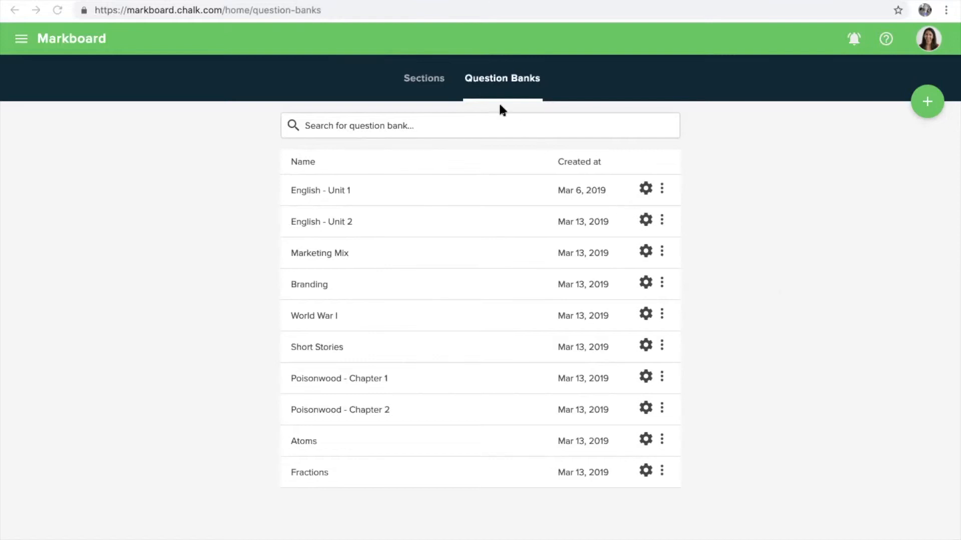
Open the Math Section 1 class from the Sections list
click(429, 83)
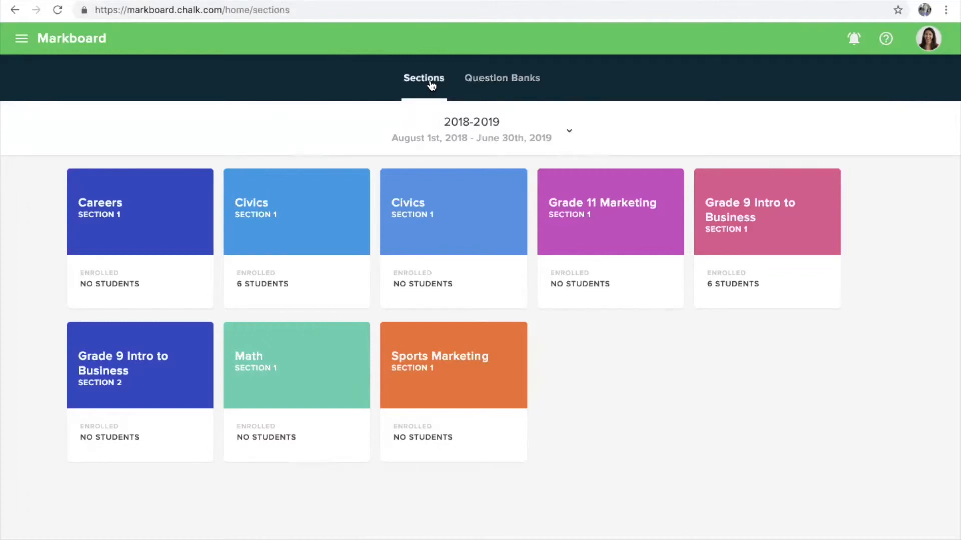
click(331, 353)
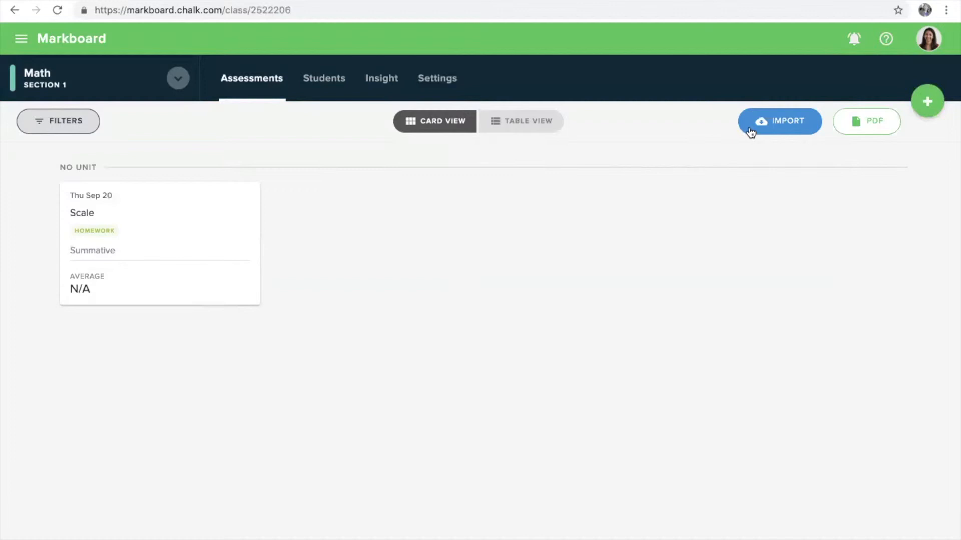
Import the Test assessment from Resources into Math Section 1 under the Test 40% category
click(751, 132)
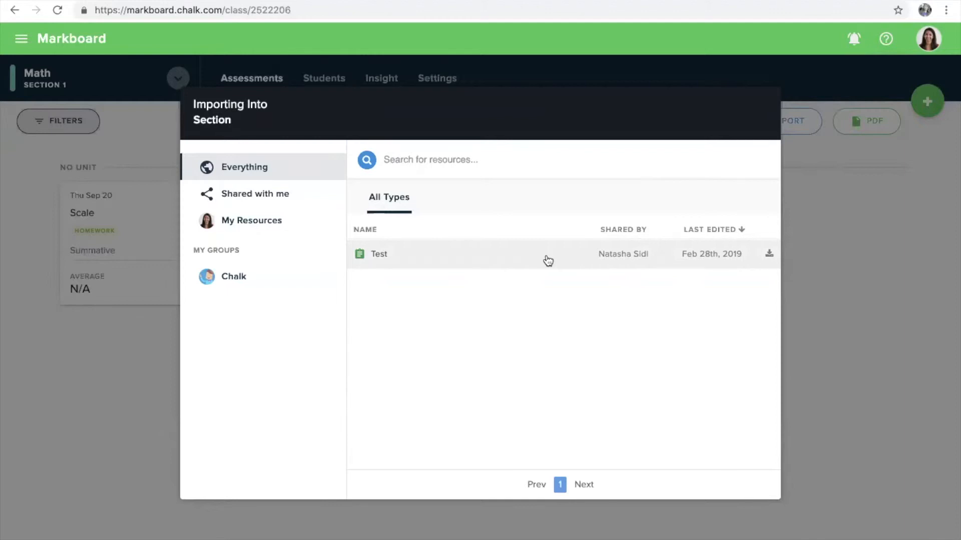
click(478, 261)
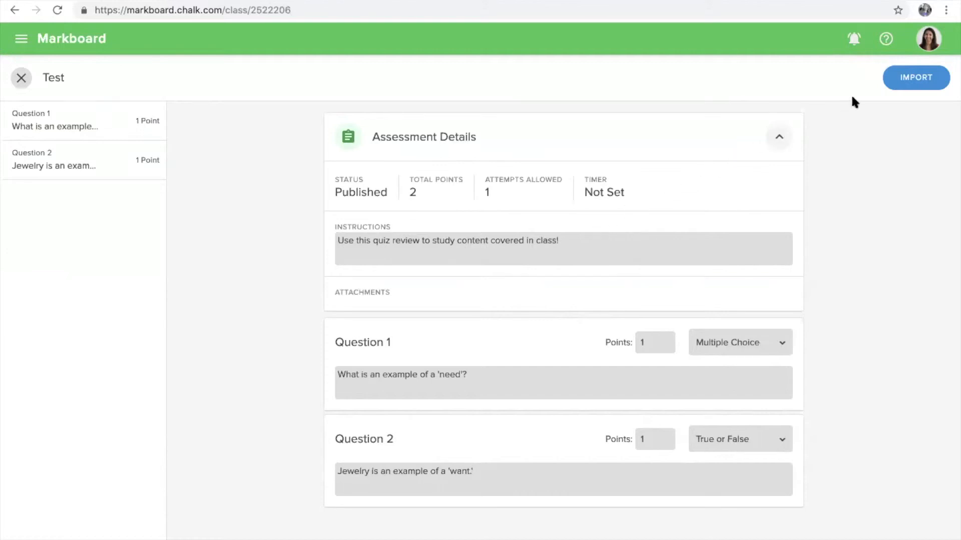
click(890, 84)
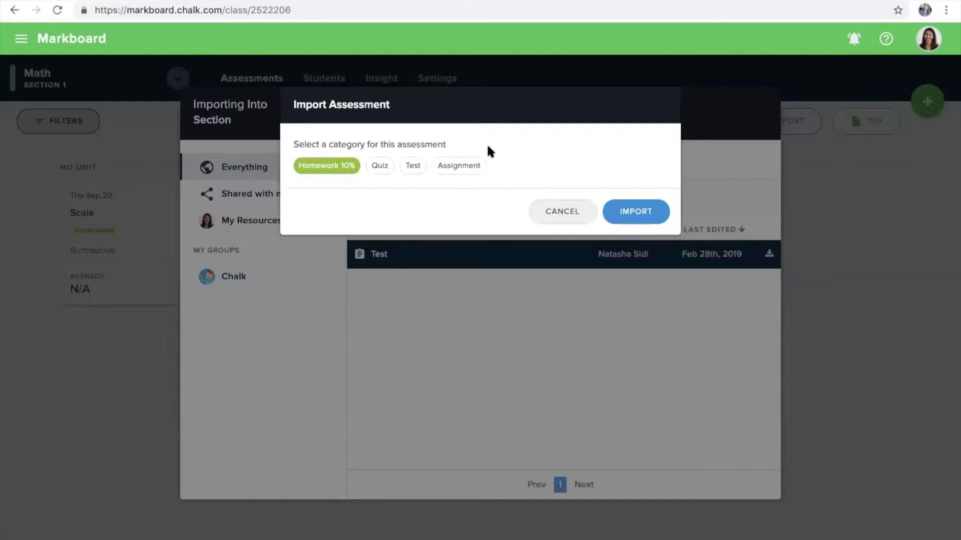
click(414, 168)
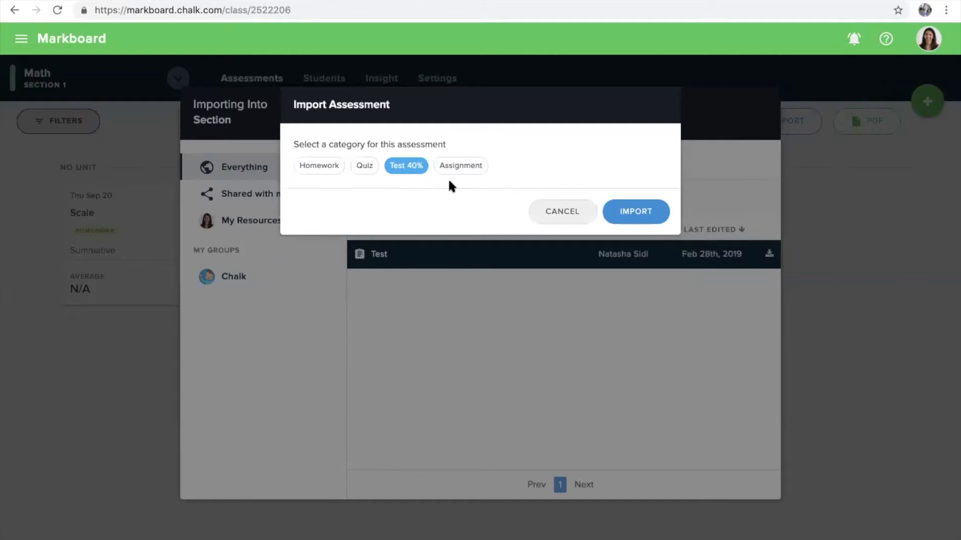
click(622, 209)
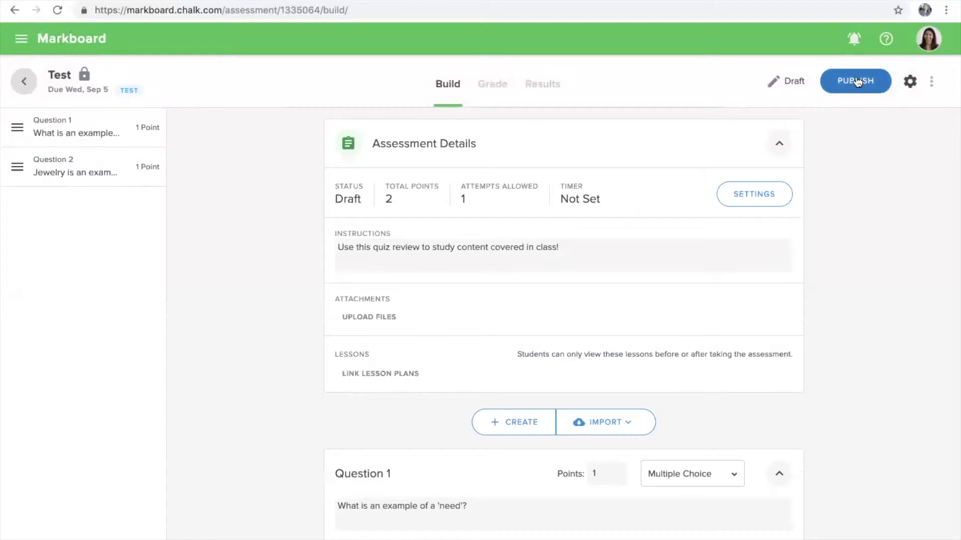
Open support.chalk.com using the Help (?) icon in the Markboard top bar
click(883, 45)
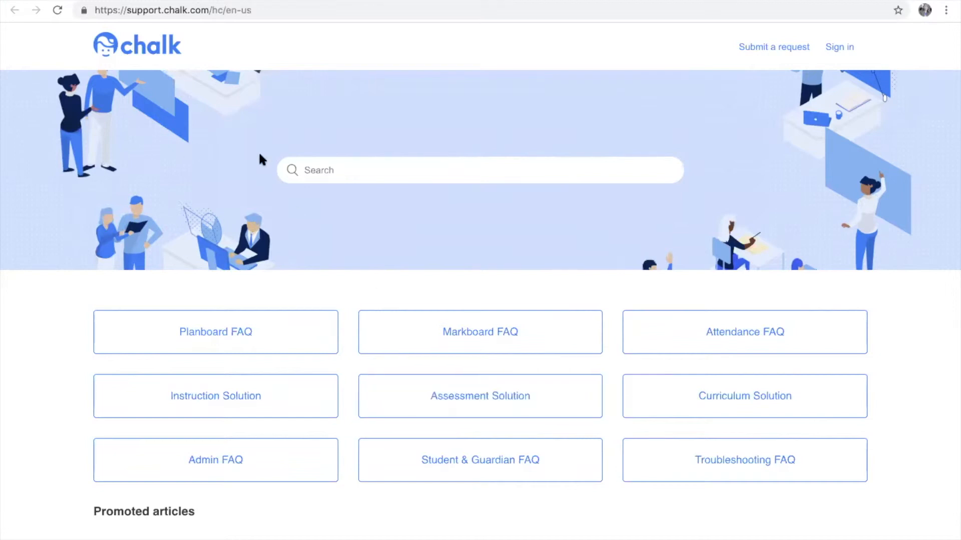
Switch back to the Markboard tab showing the two-question Test draft
click(120, 0)
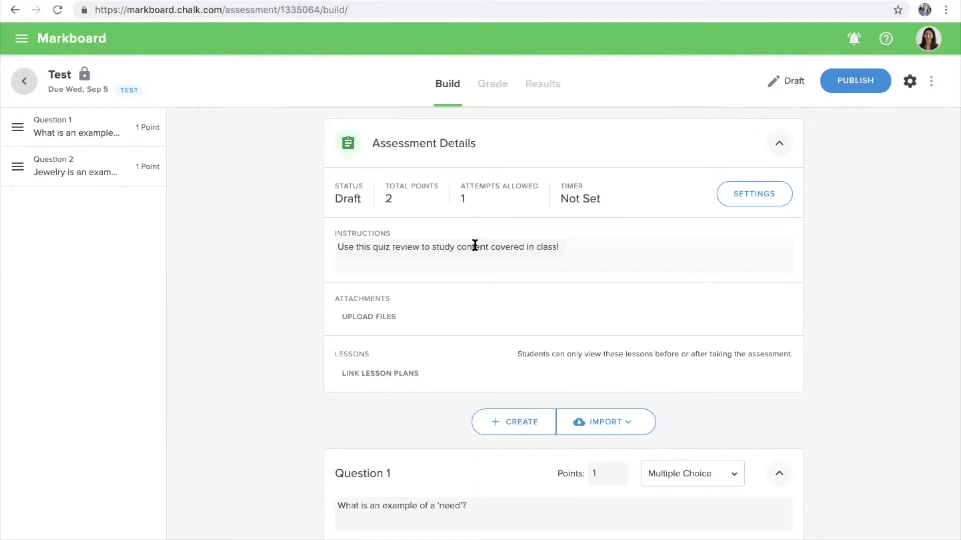
Keep All of the above as Question 1's correct answer and show the Import source options
scroll(475, 245, down, 5)
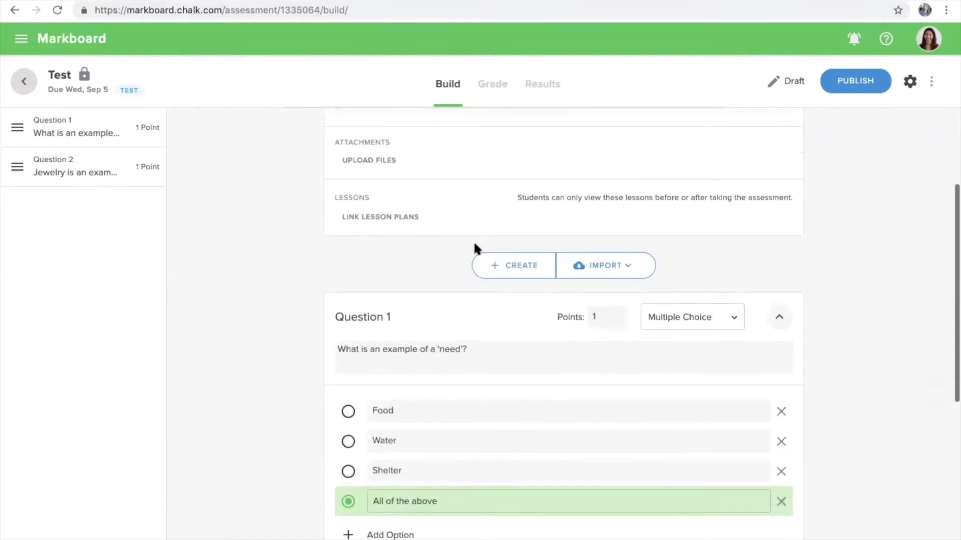
scroll(474, 241, down, 1)
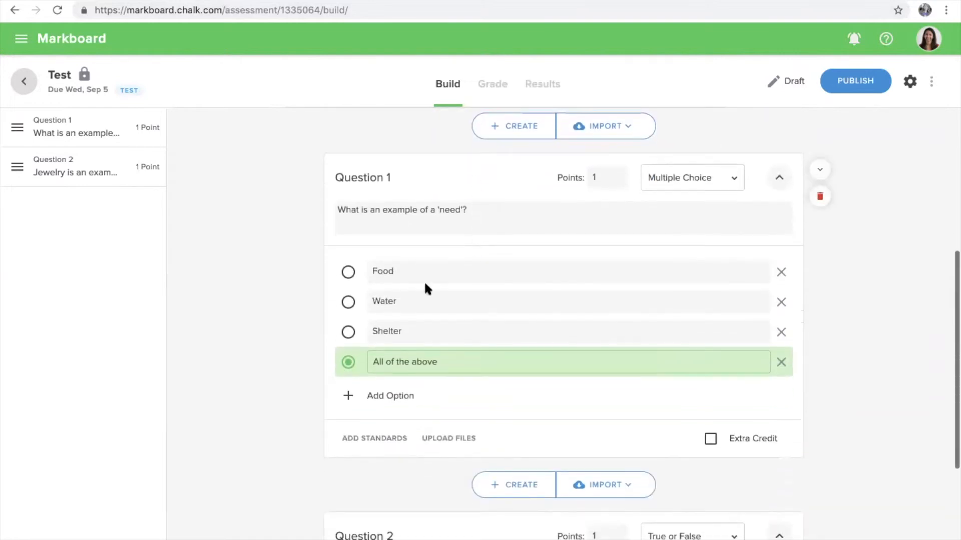
click(348, 333)
click(348, 362)
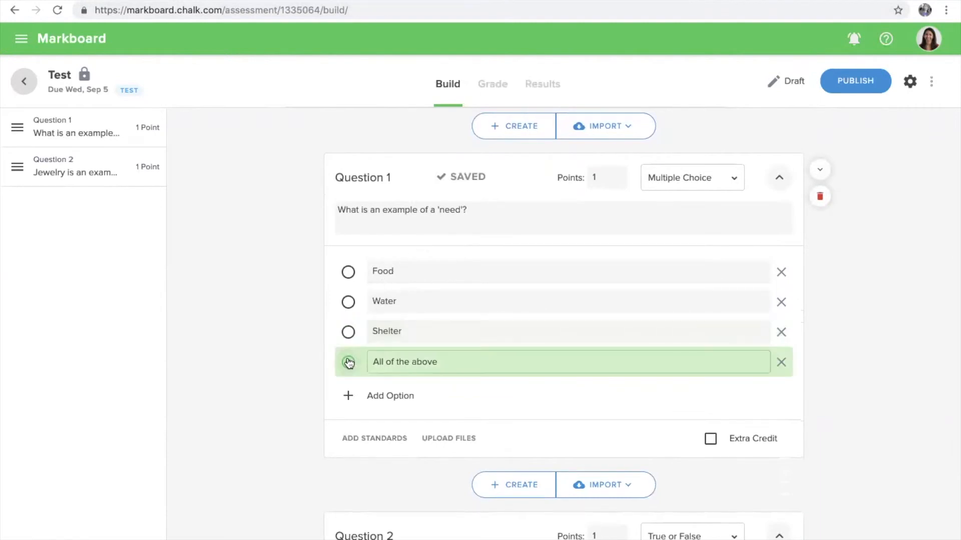
scroll(348, 363, up, 6)
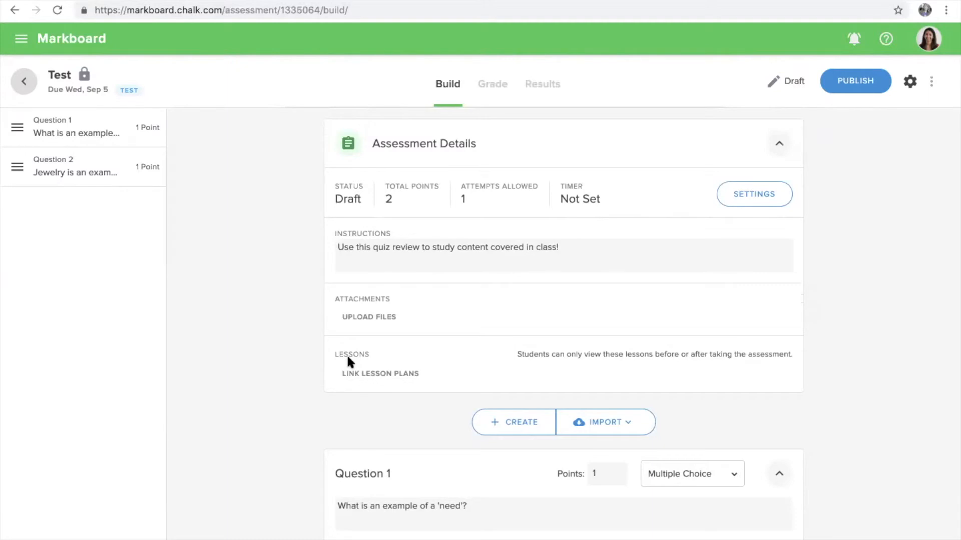
click(601, 426)
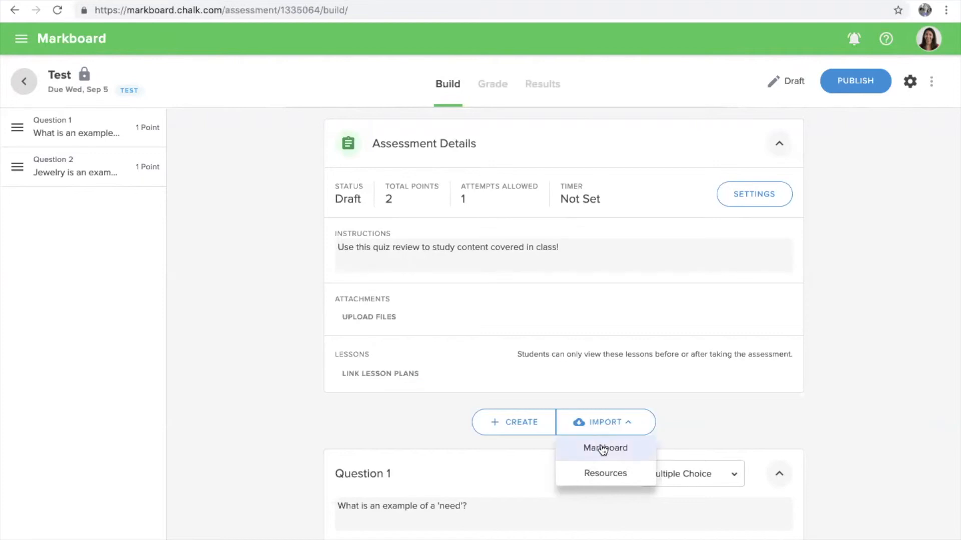
Open the English - Unit 1 Markboard bank and preview the noun and verb questions
click(603, 449)
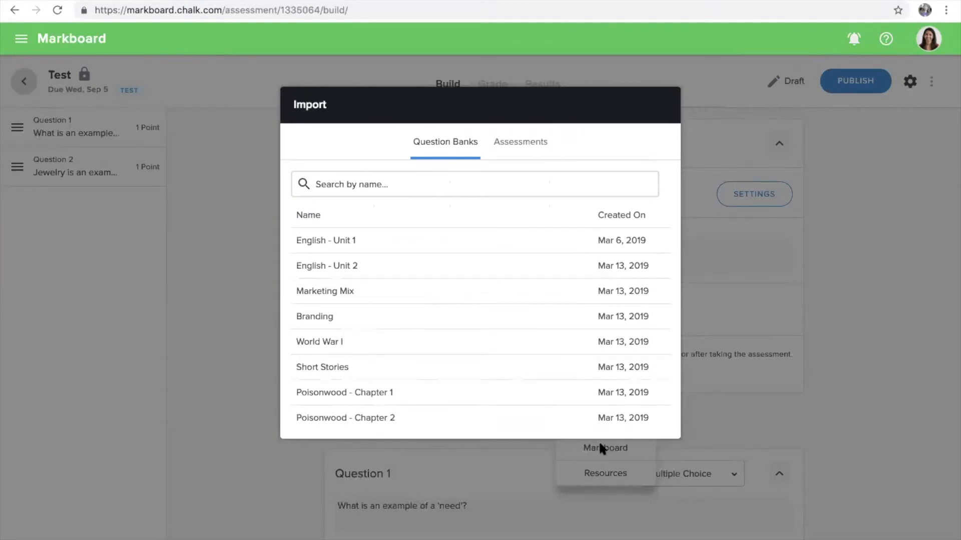
scroll(568, 358, down, 2)
scroll(568, 358, up, 2)
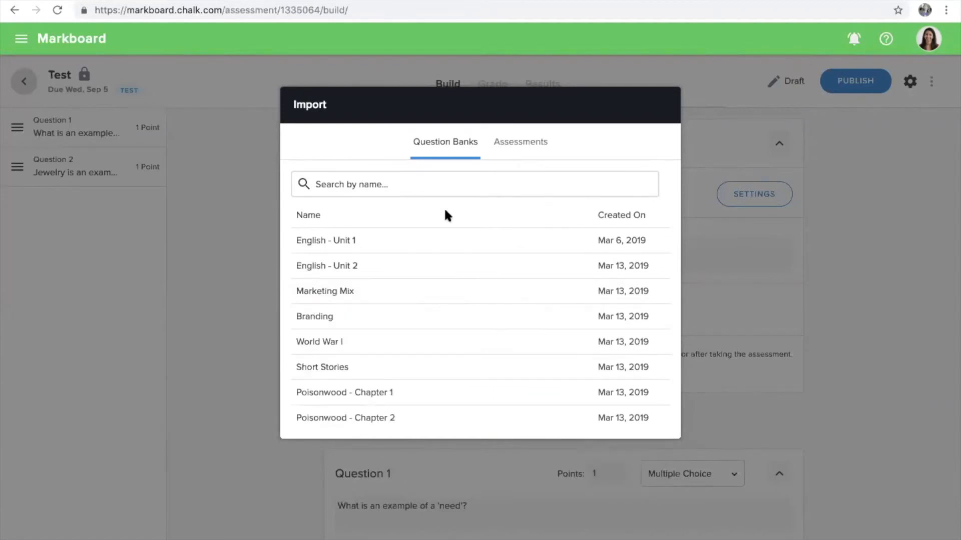
click(452, 242)
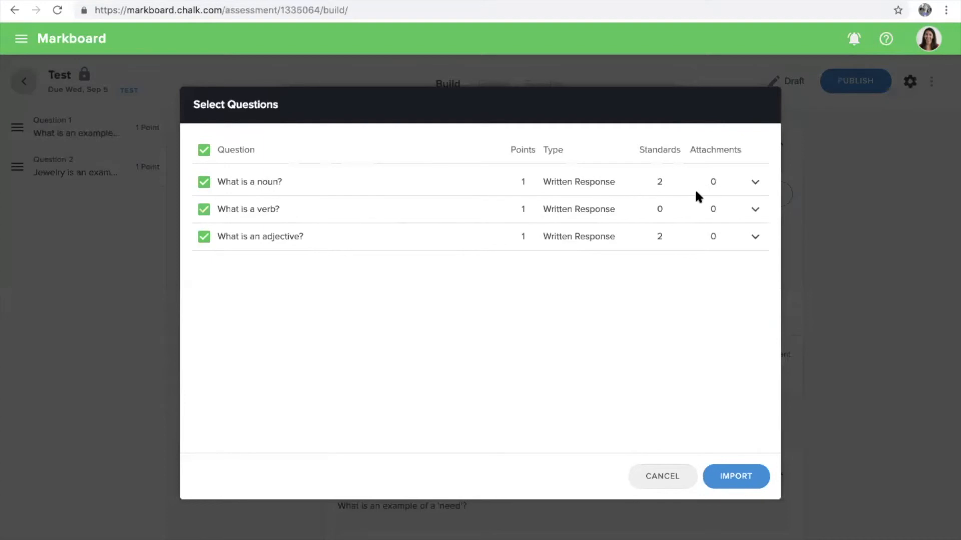
click(755, 183)
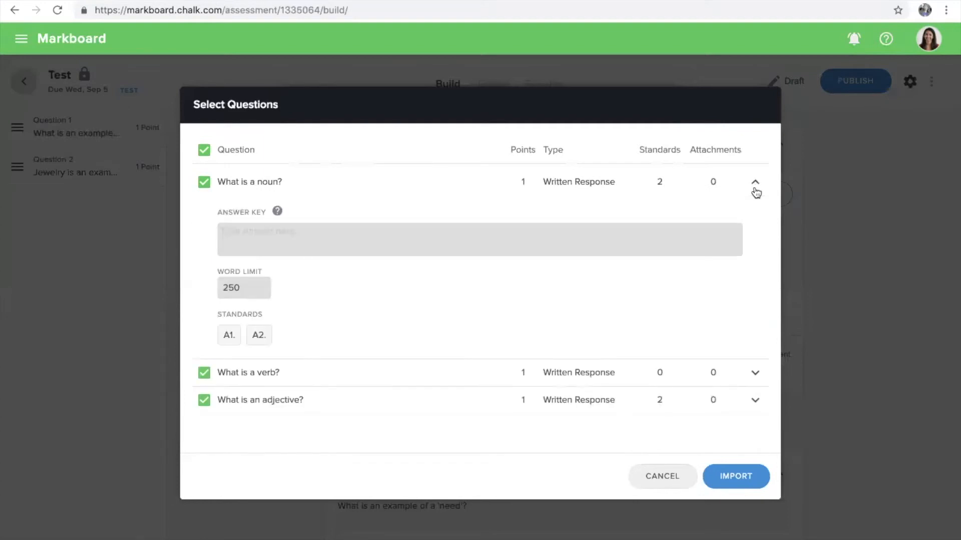
click(755, 190)
click(754, 210)
click(755, 210)
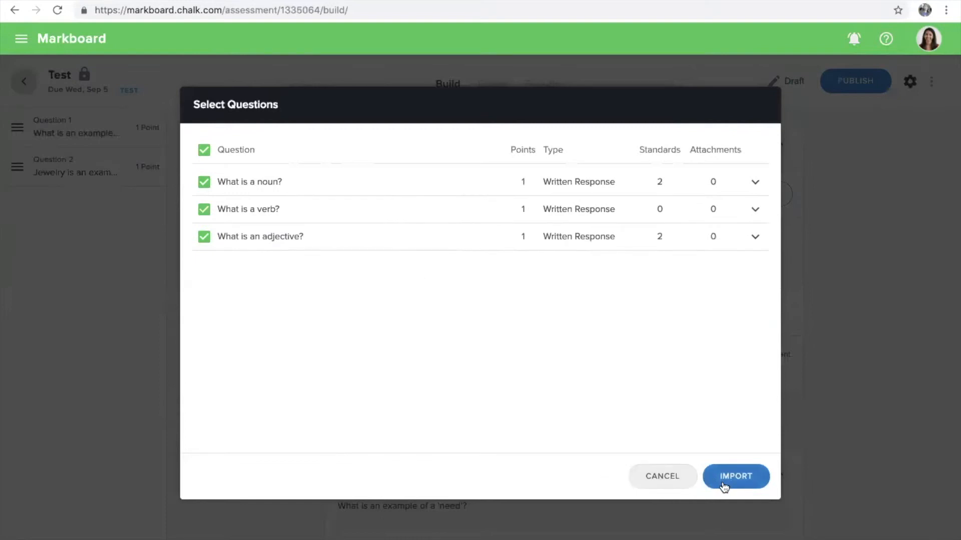
Select only the noun and verb questions and import them into the Test assessment
click(205, 150)
click(205, 182)
click(210, 211)
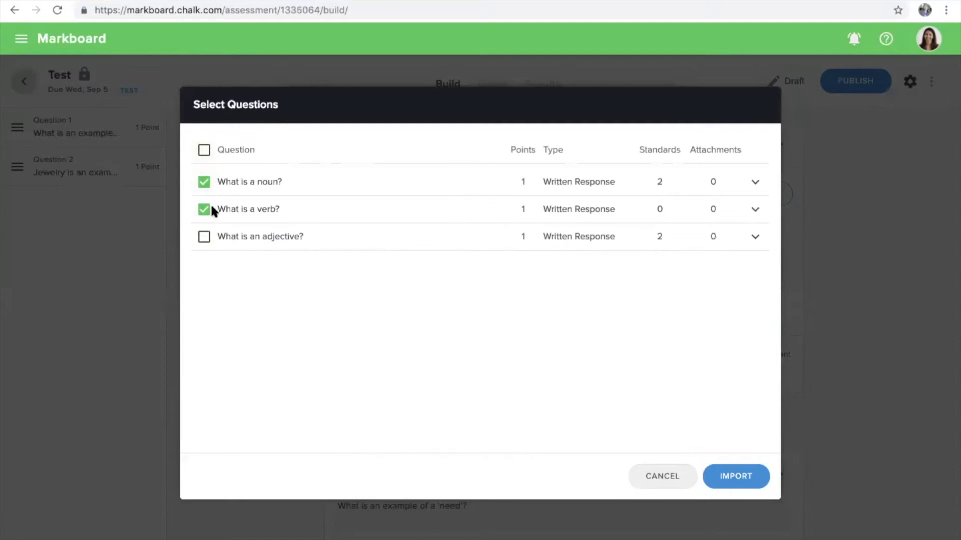
click(739, 478)
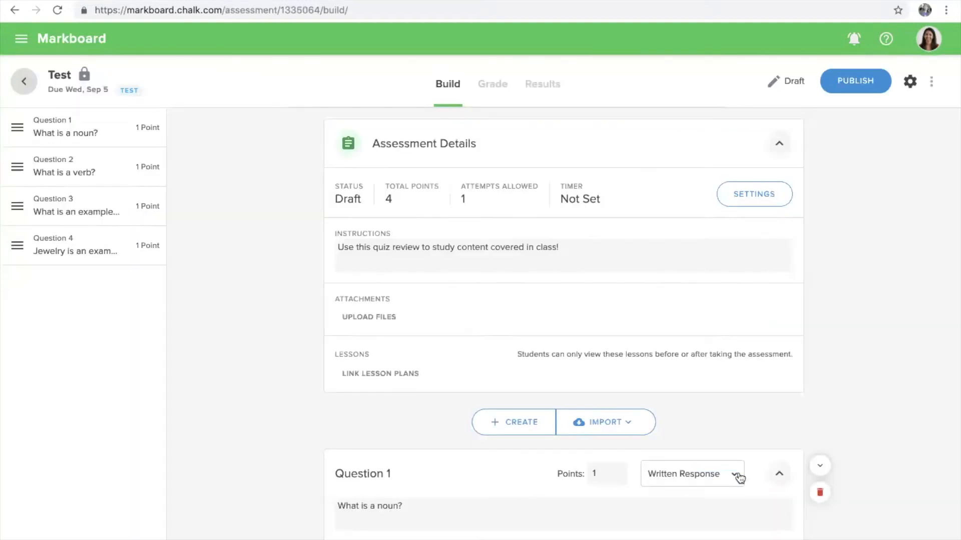
scroll(739, 450, down, 3)
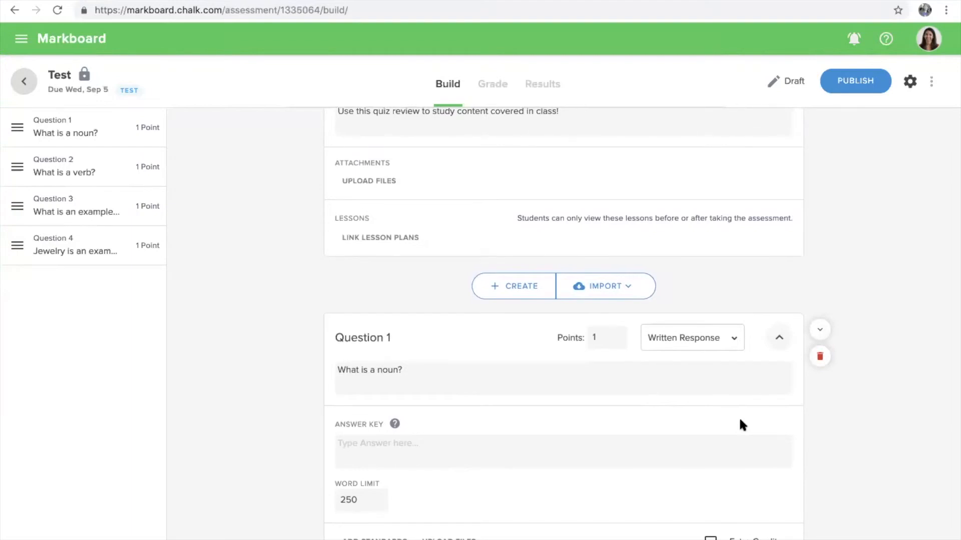
Move the noun question below the verb question, then return to the 2018-2019 Sections home page
scroll(740, 425, down, 4)
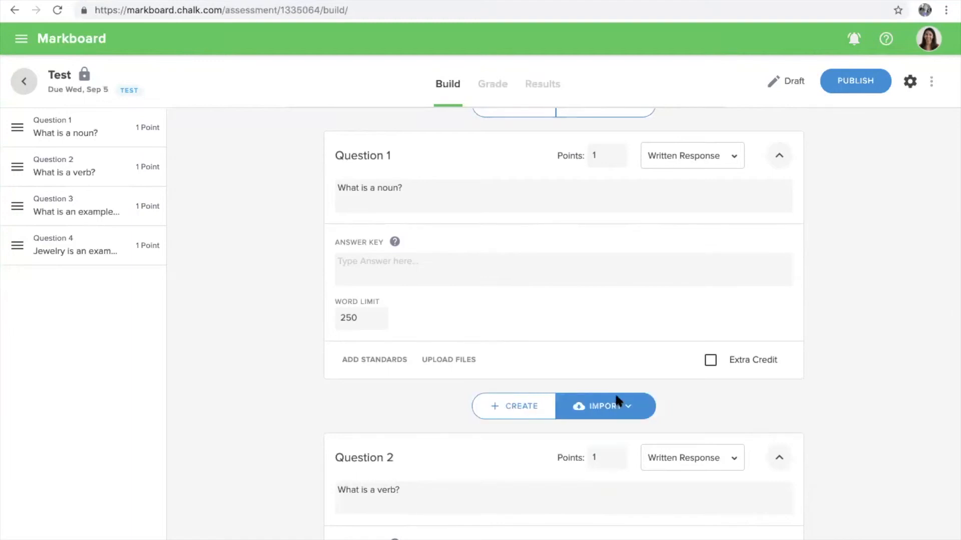
mouse_move(819, 241)
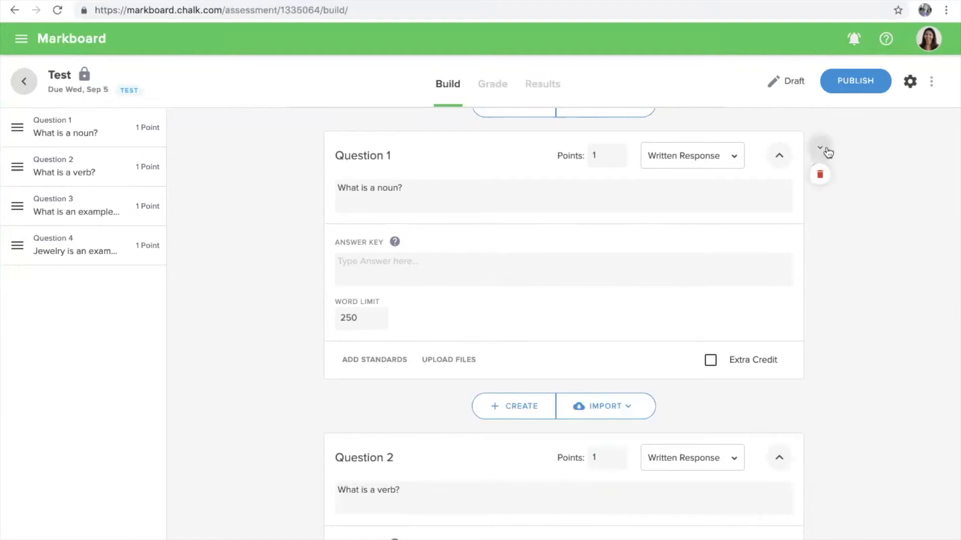
click(825, 149)
mouse_move(770, 326)
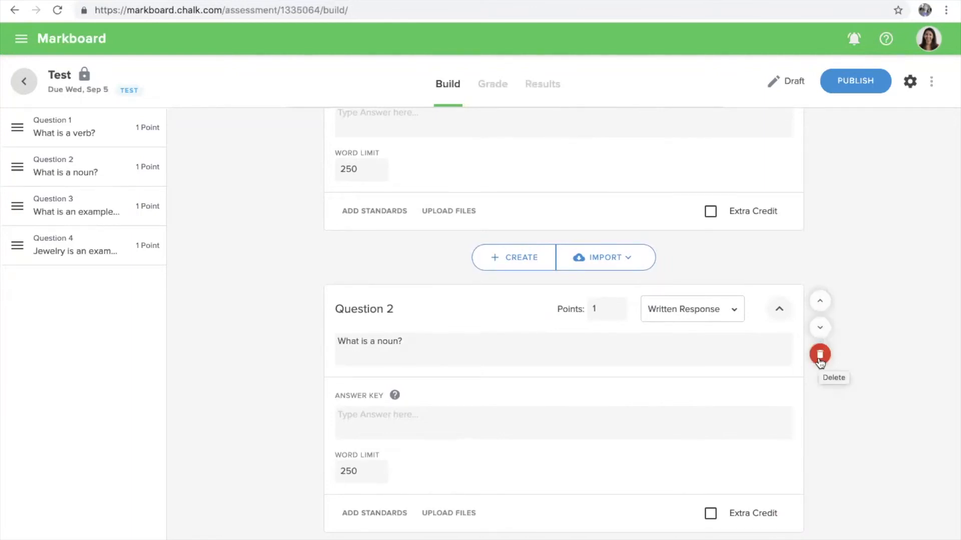
scroll(820, 195, up, 7)
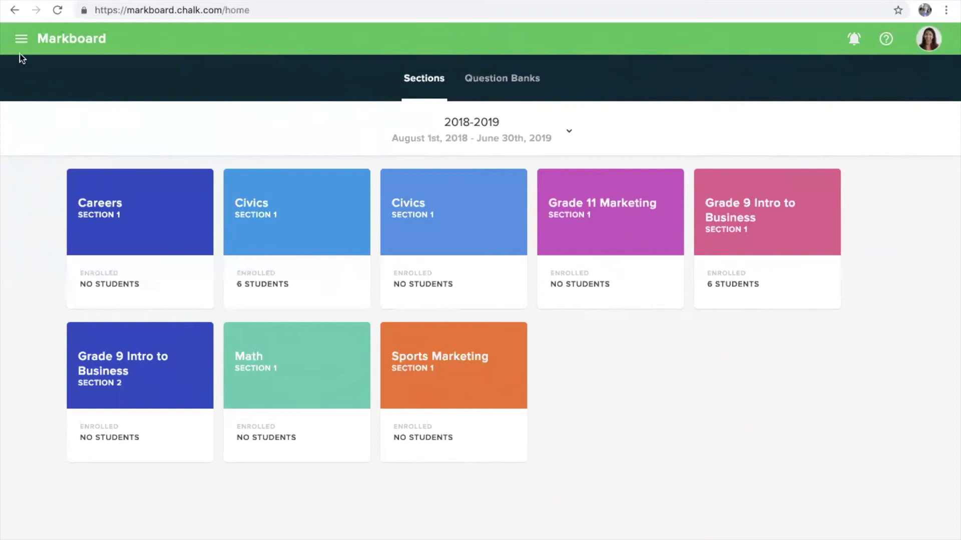
Go to Chalk Resources from the main navigation menu
click(20, 40)
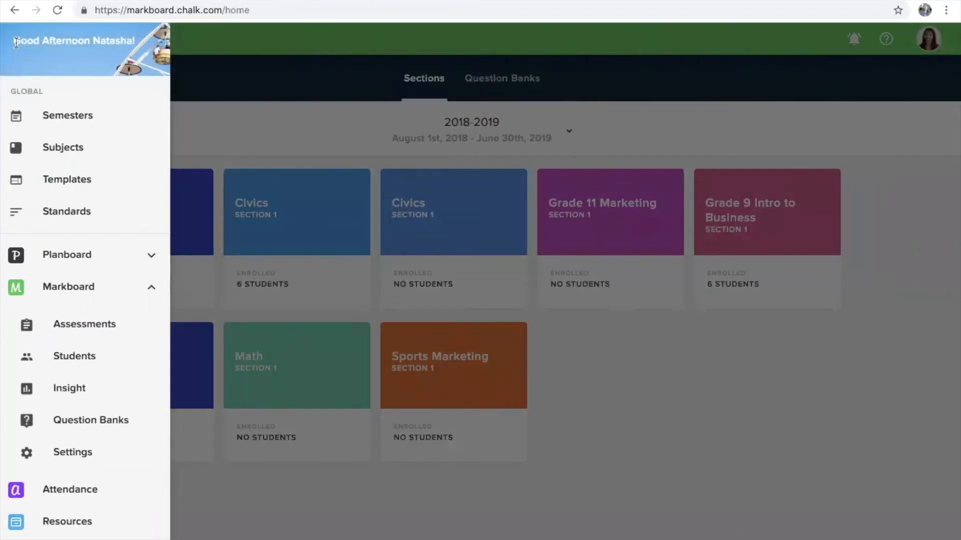
click(106, 521)
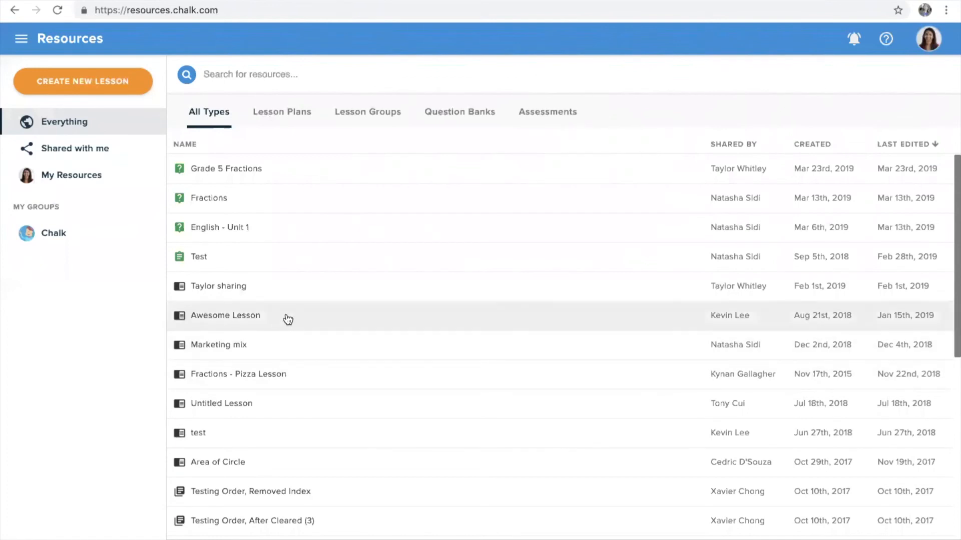
Filter Resources to Question Banks and show the Grade 5 Fractions bank's details
click(447, 120)
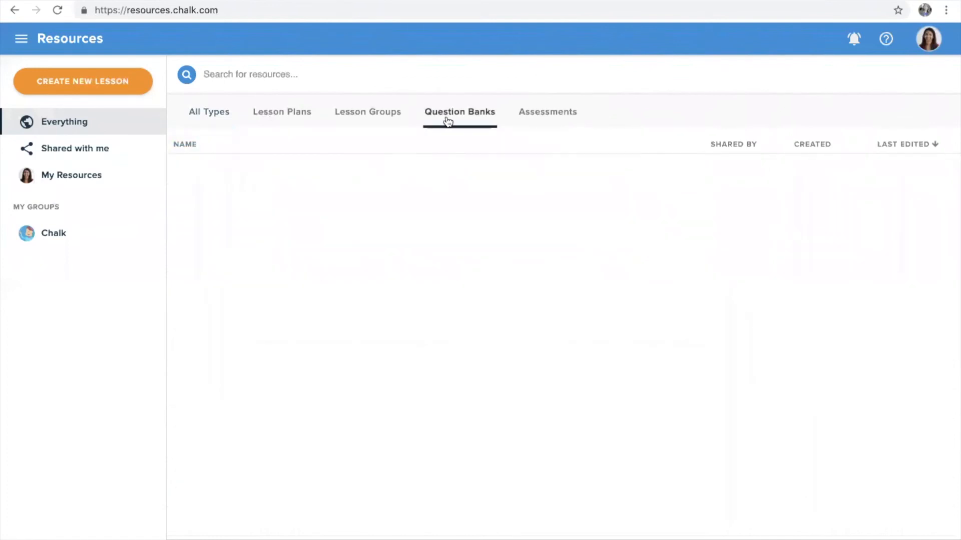
click(529, 120)
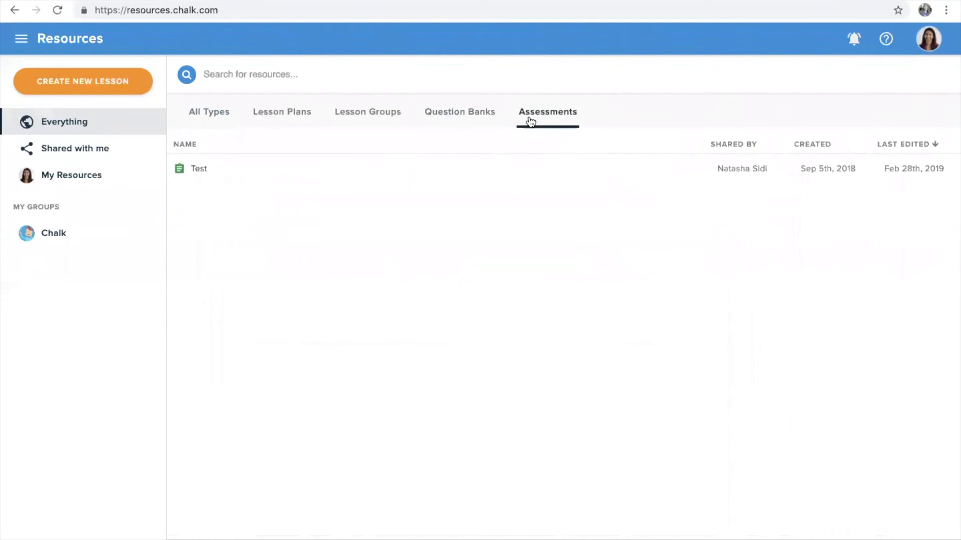
click(487, 122)
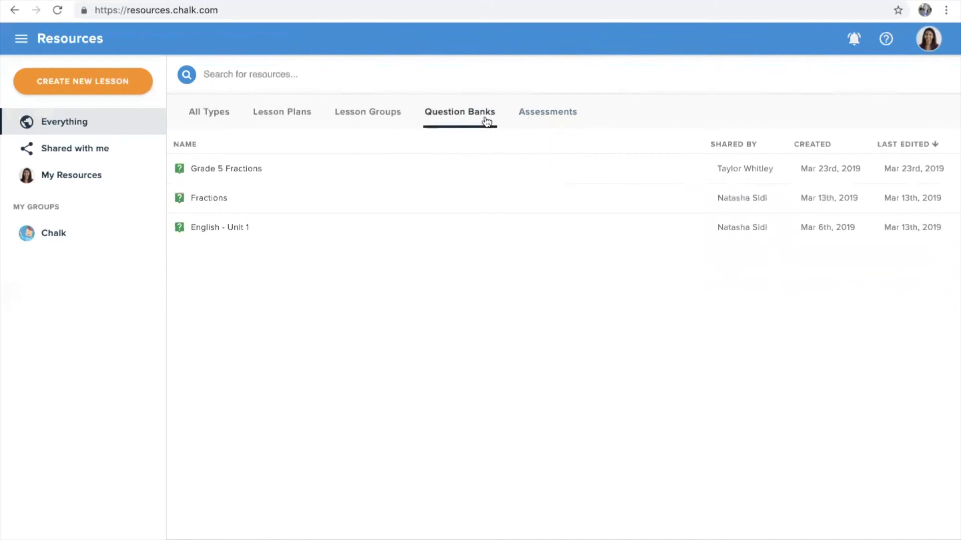
click(458, 176)
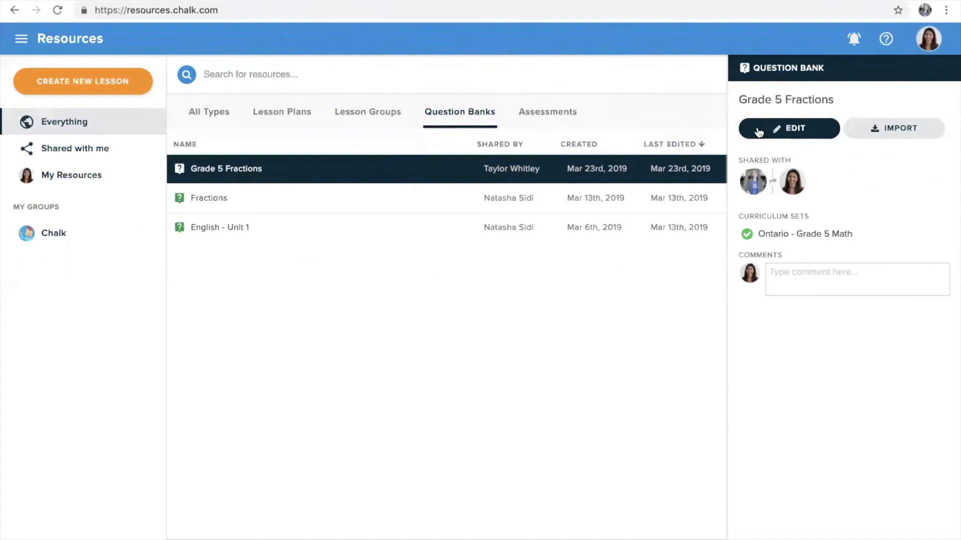
Review Grade 5 Fractions' Questions 1 and 2 in edit view, then start importing them
click(798, 138)
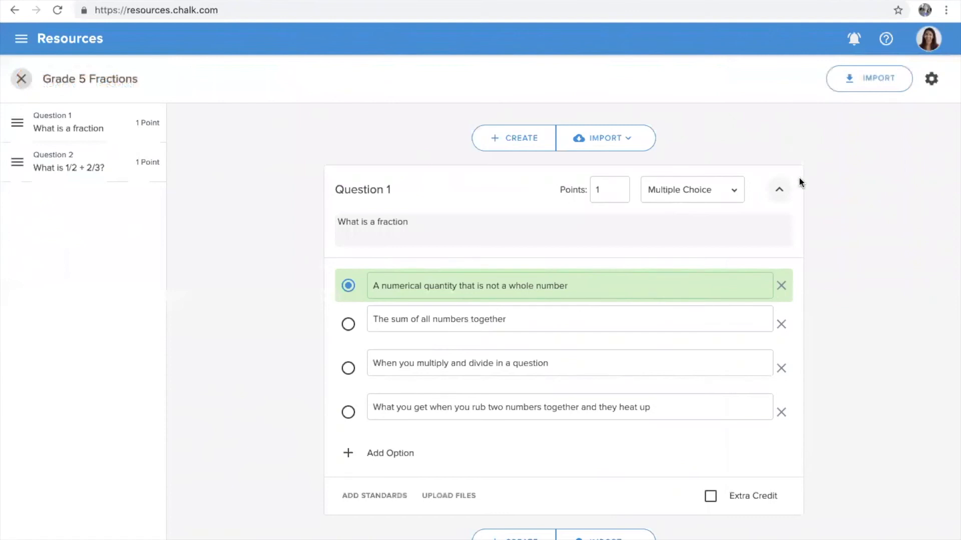
scroll(801, 264, down, 1)
scroll(802, 270, down, 5)
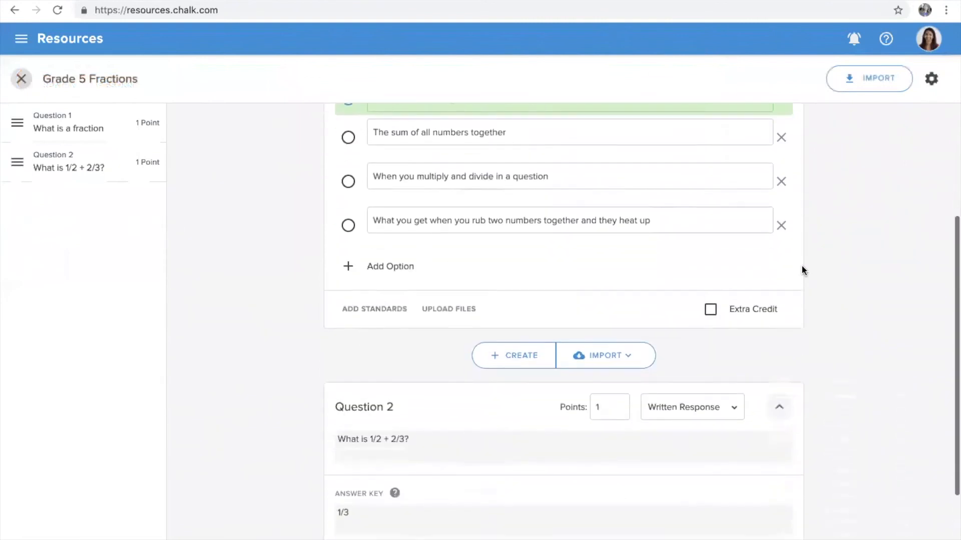
scroll(802, 270, down, 1)
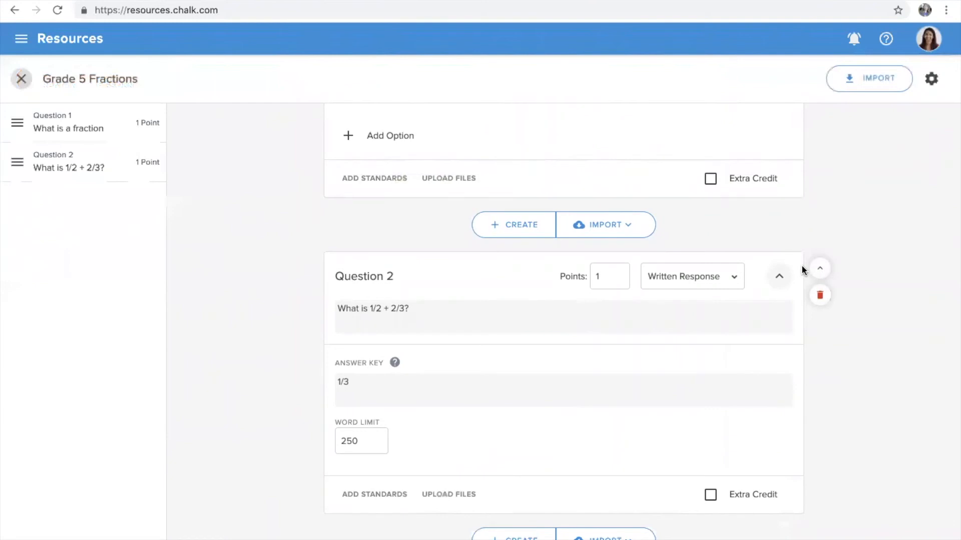
scroll(802, 270, up, 4)
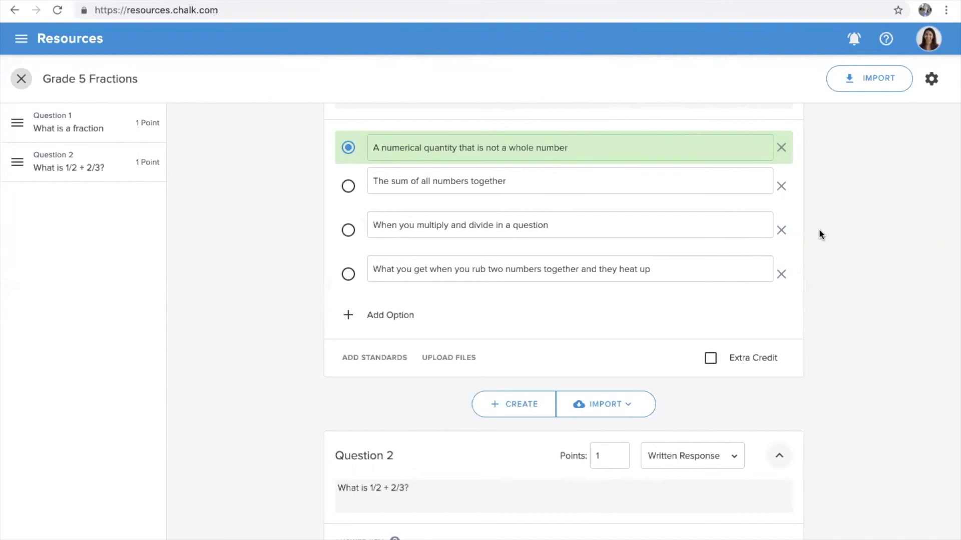
click(879, 80)
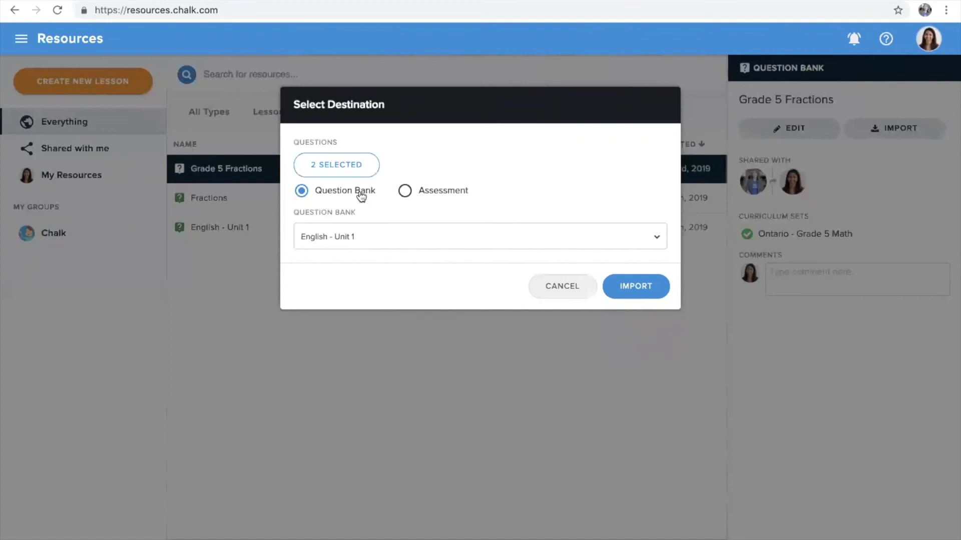
Target an assessment and narrow the import to only 'What is a fraction'
click(378, 231)
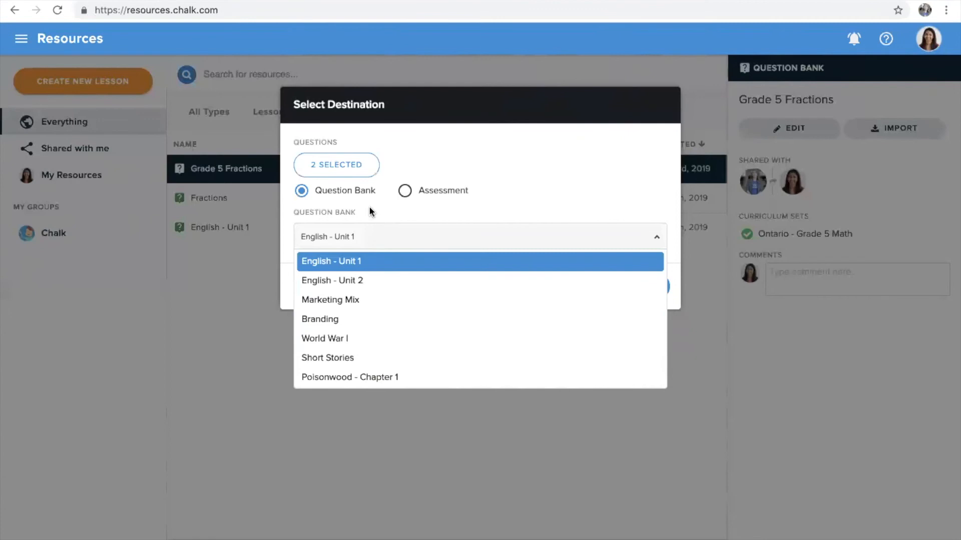
click(407, 190)
click(406, 191)
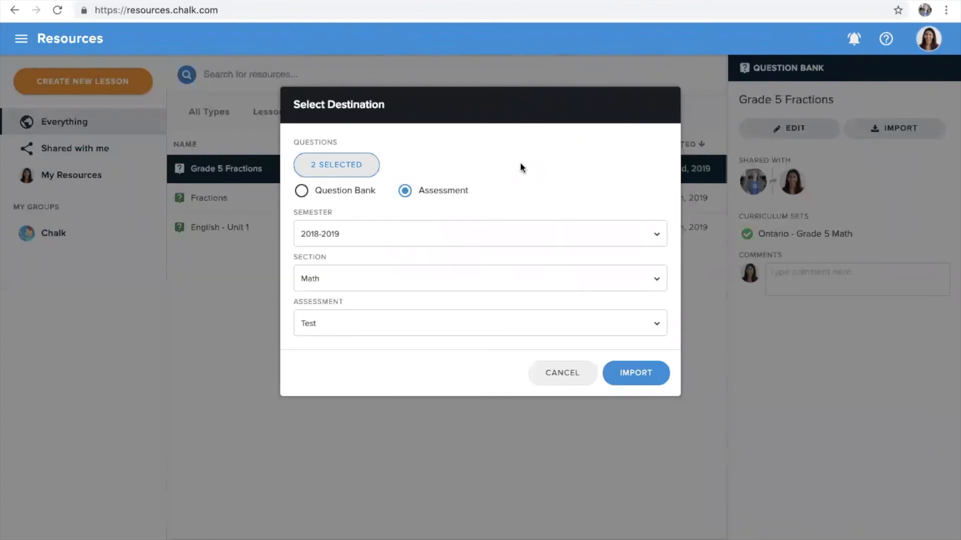
click(352, 170)
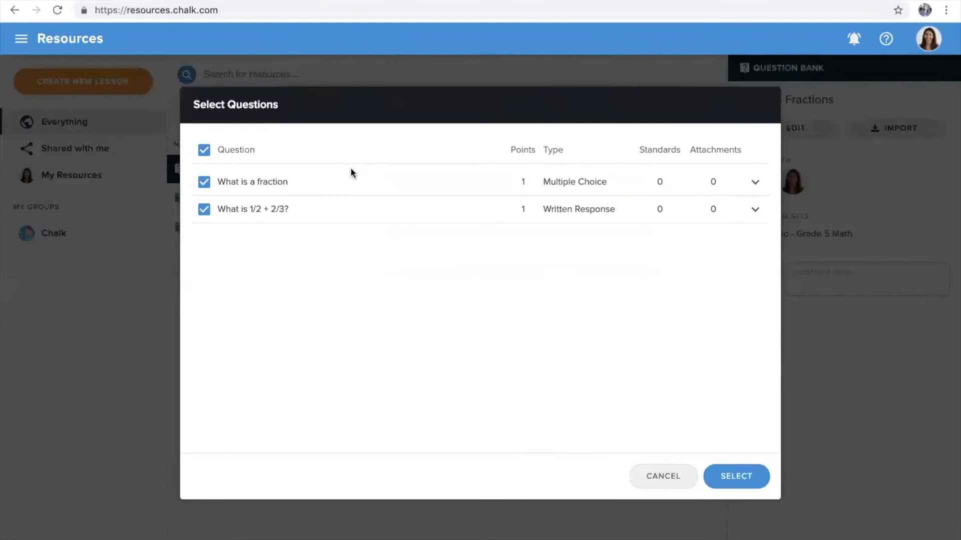
click(204, 150)
click(204, 183)
click(736, 476)
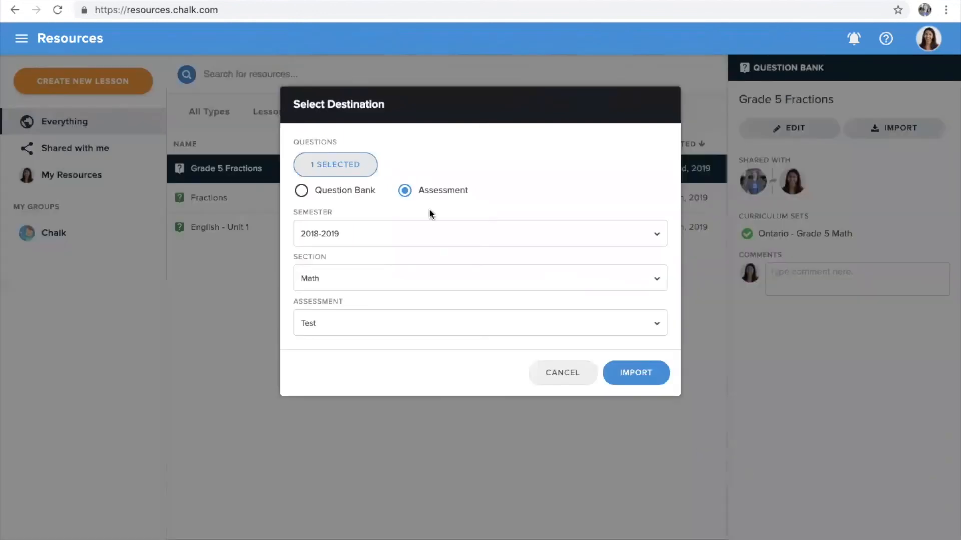
Choose 2018-2019, Math and Test as the destination and import the question
click(428, 229)
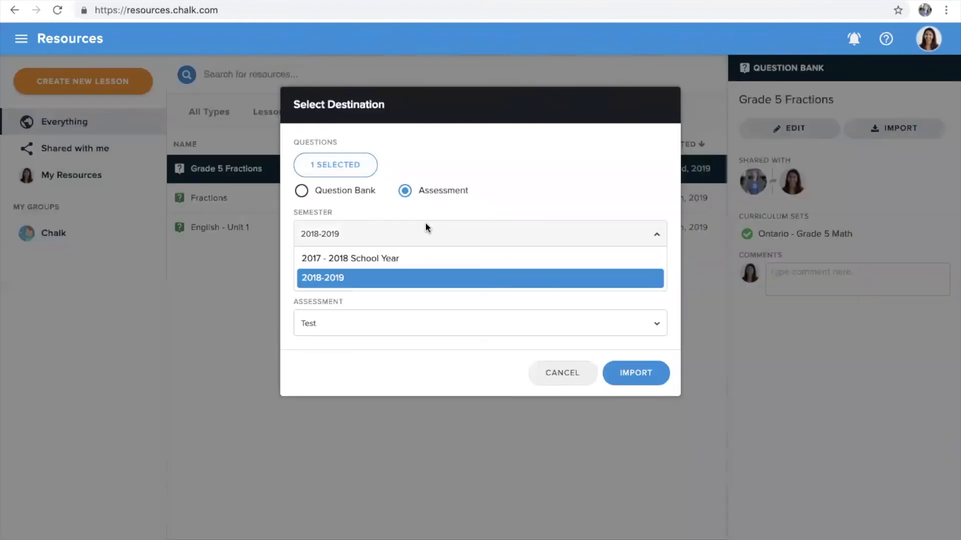
click(426, 230)
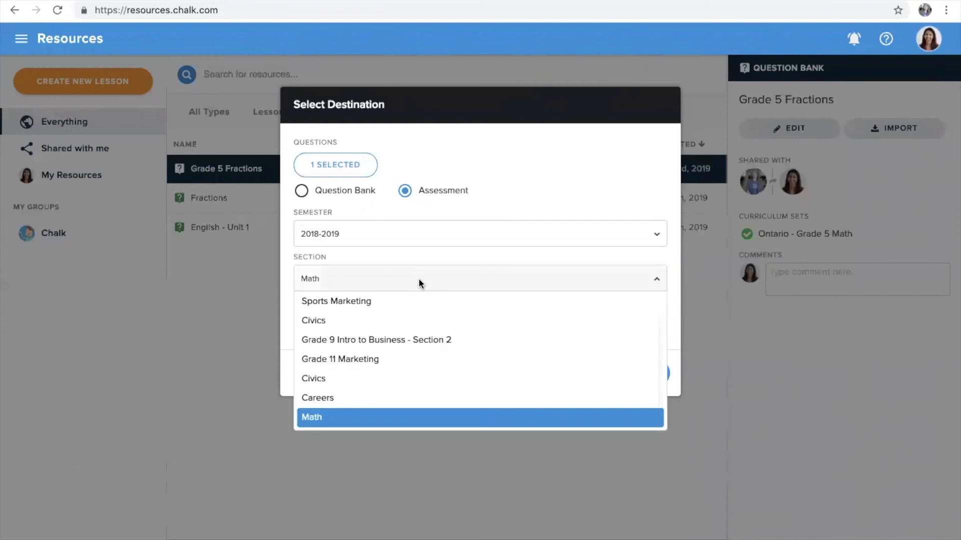
click(397, 419)
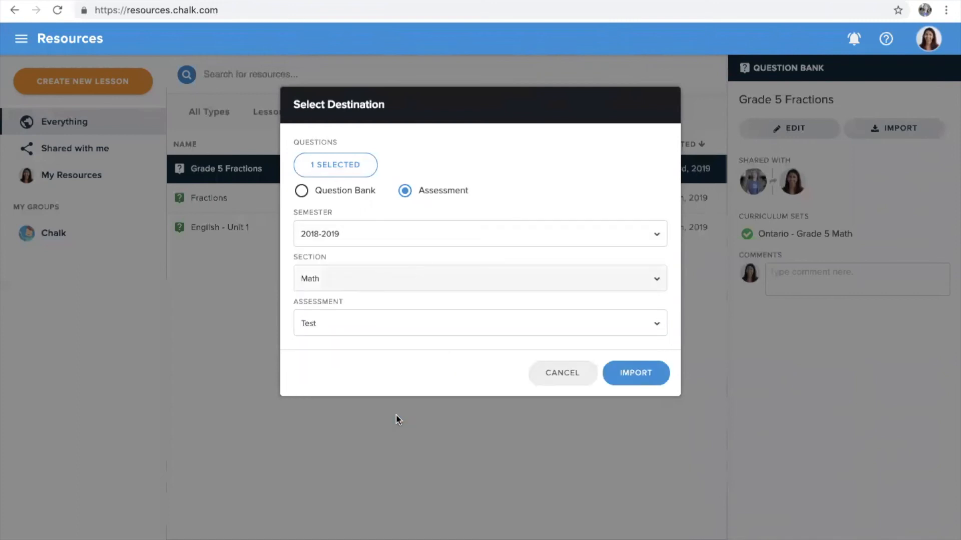
click(402, 325)
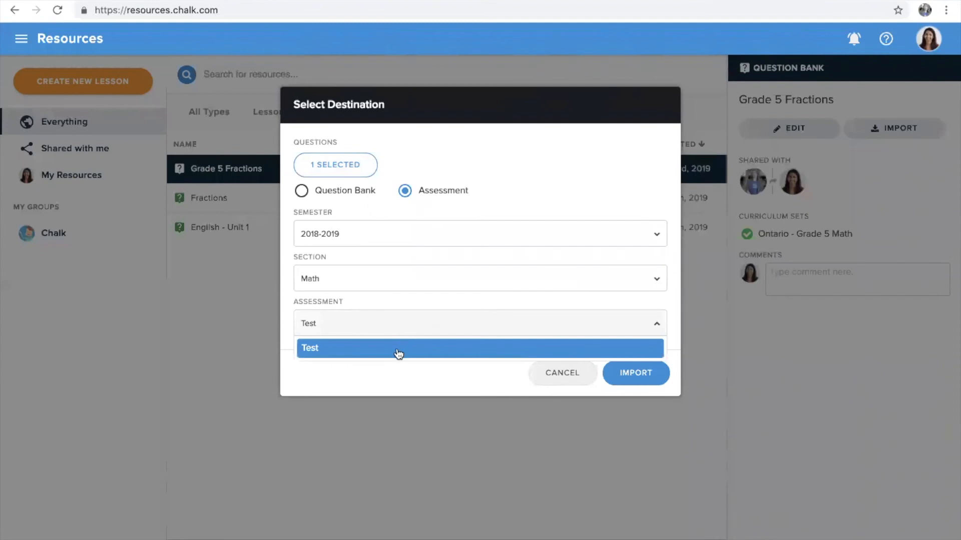
click(399, 349)
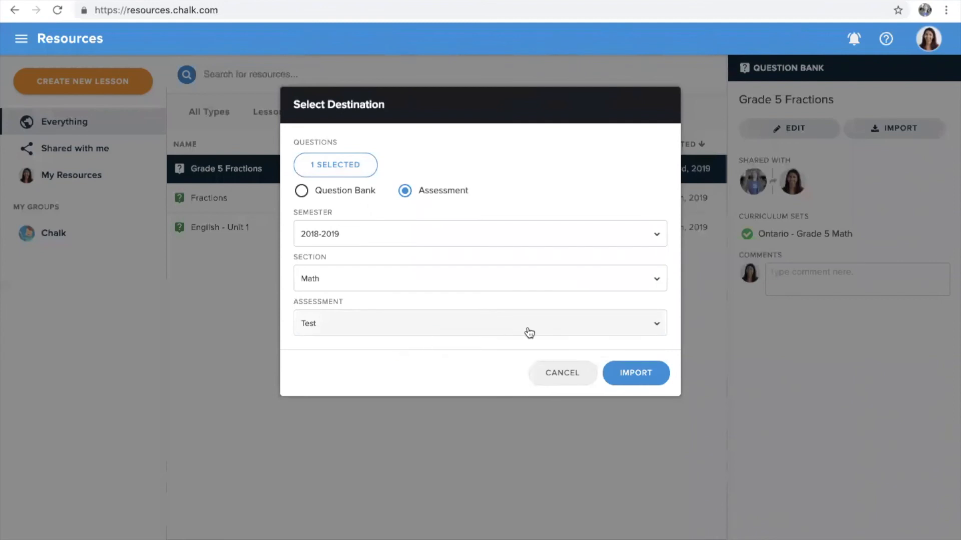
click(621, 373)
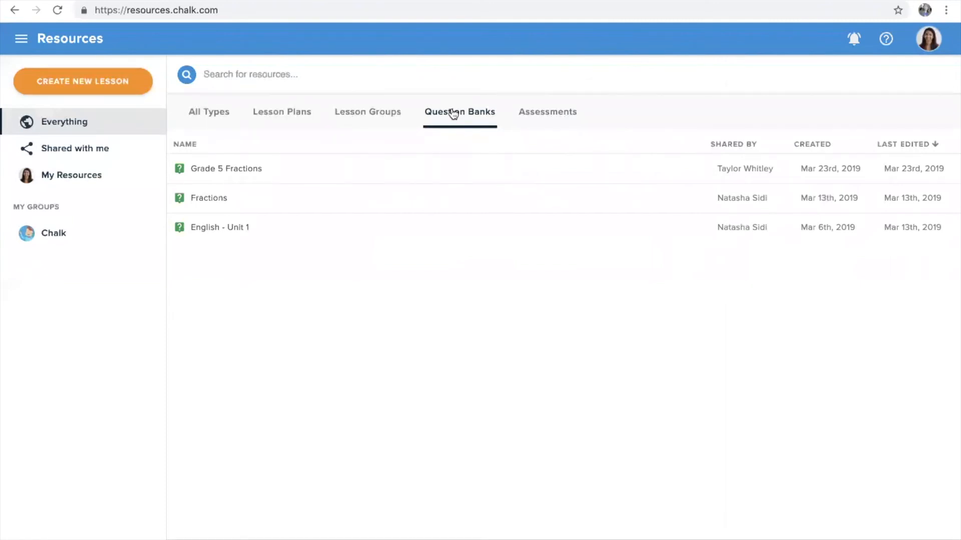
Import the Test assessment from the Assessments list under the Assignment 15% category
click(524, 117)
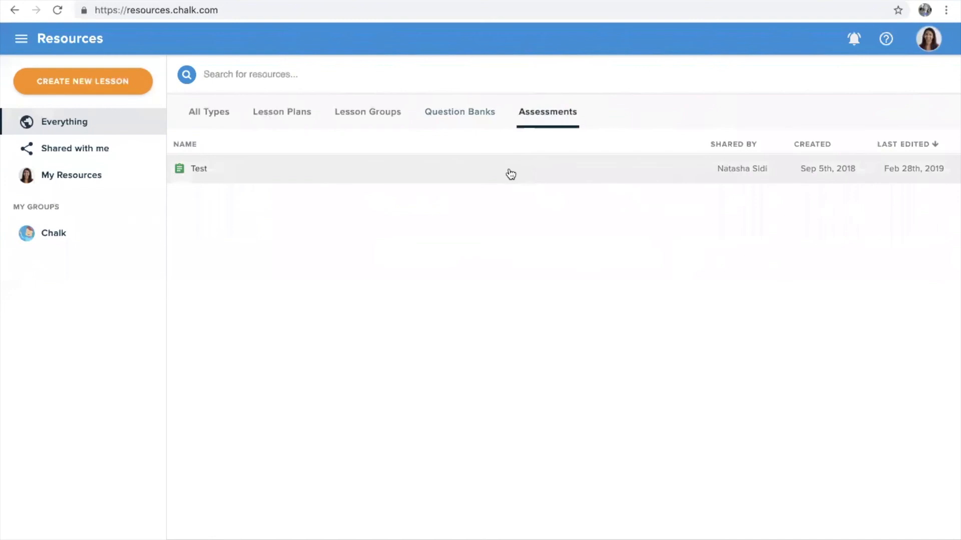
click(510, 173)
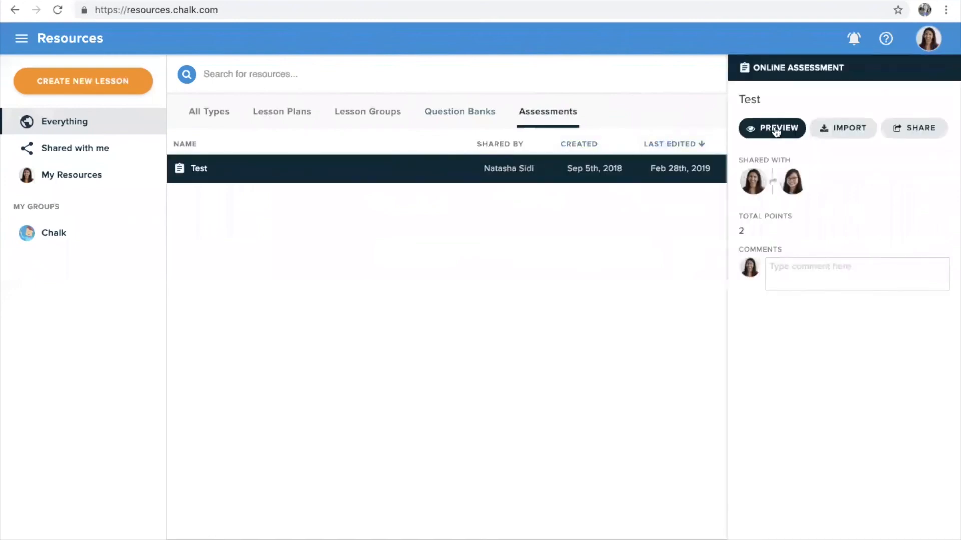
click(825, 130)
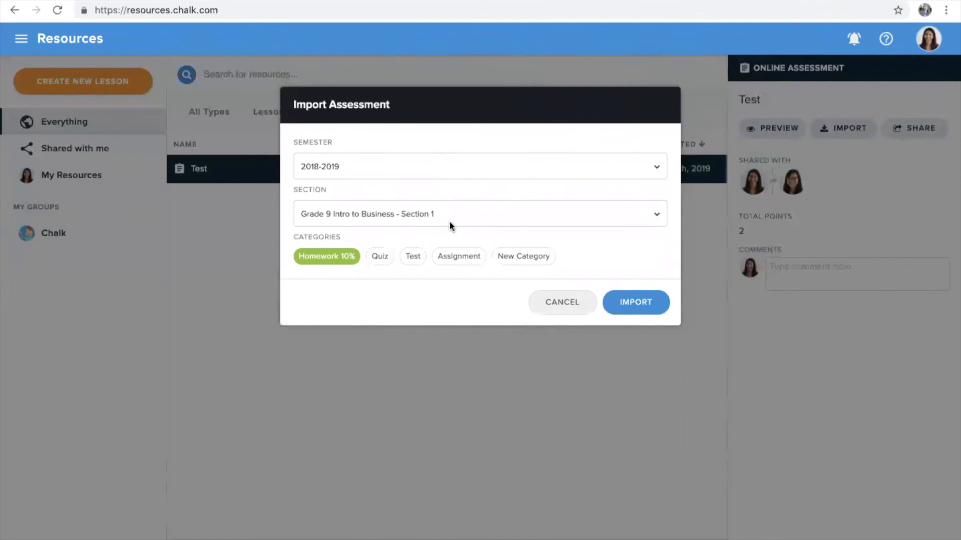
click(381, 259)
click(408, 257)
click(452, 256)
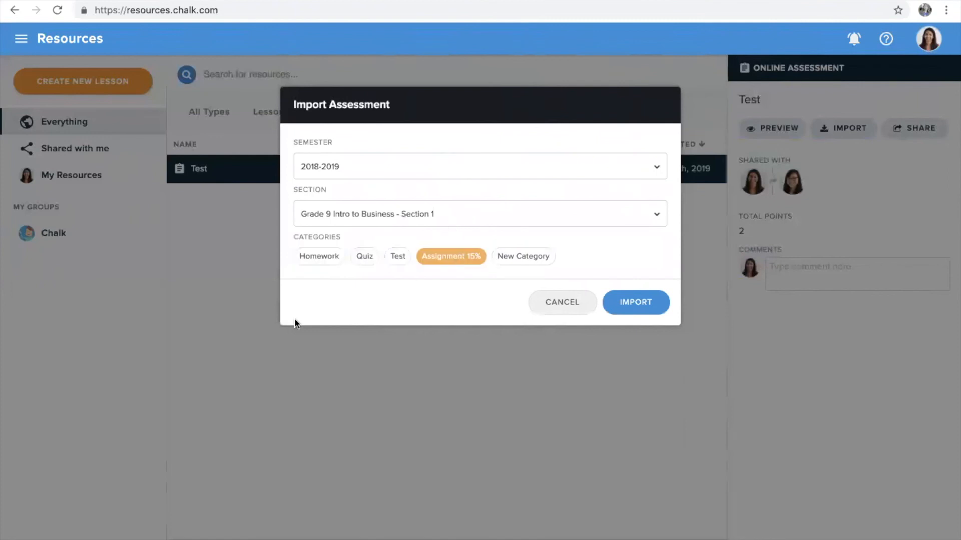
click(633, 309)
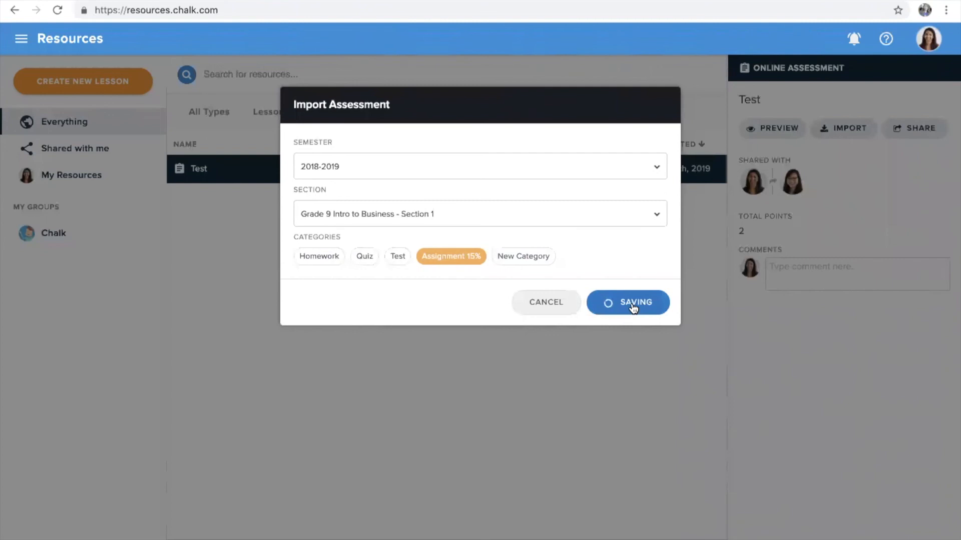